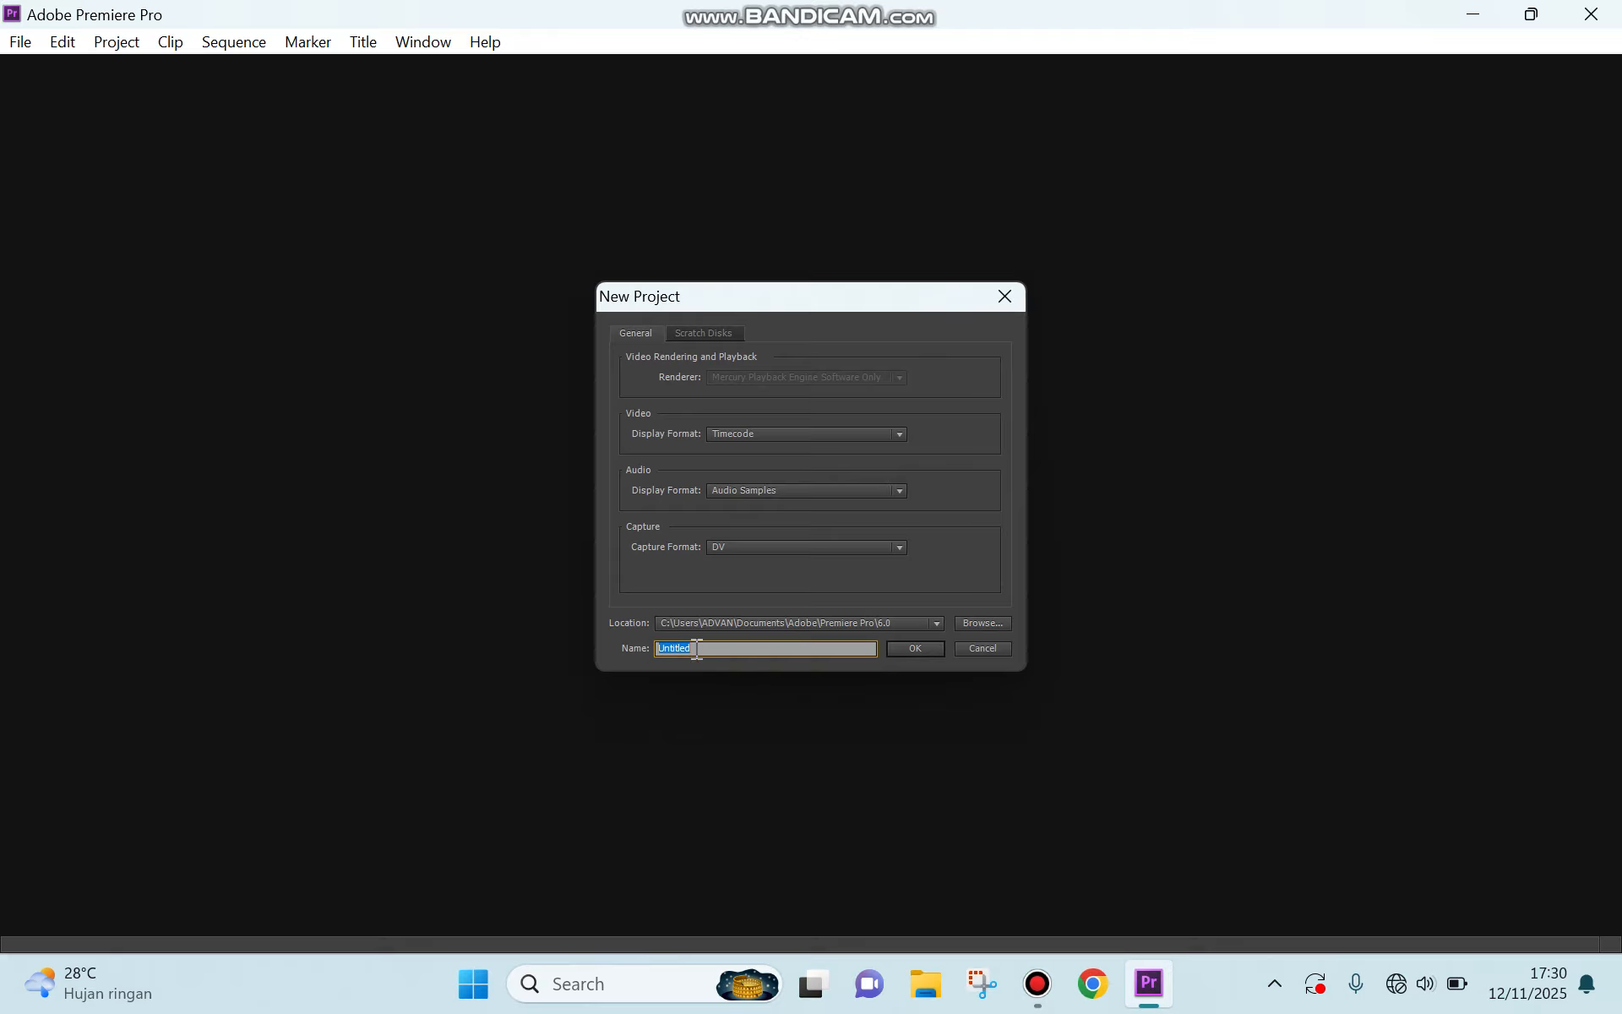
Create a project named Project 1 with a DV - NTSC Standard 48kHz sequence named Sequence 01.
key(BackSpace)
text(Project 1)
click(905, 645)
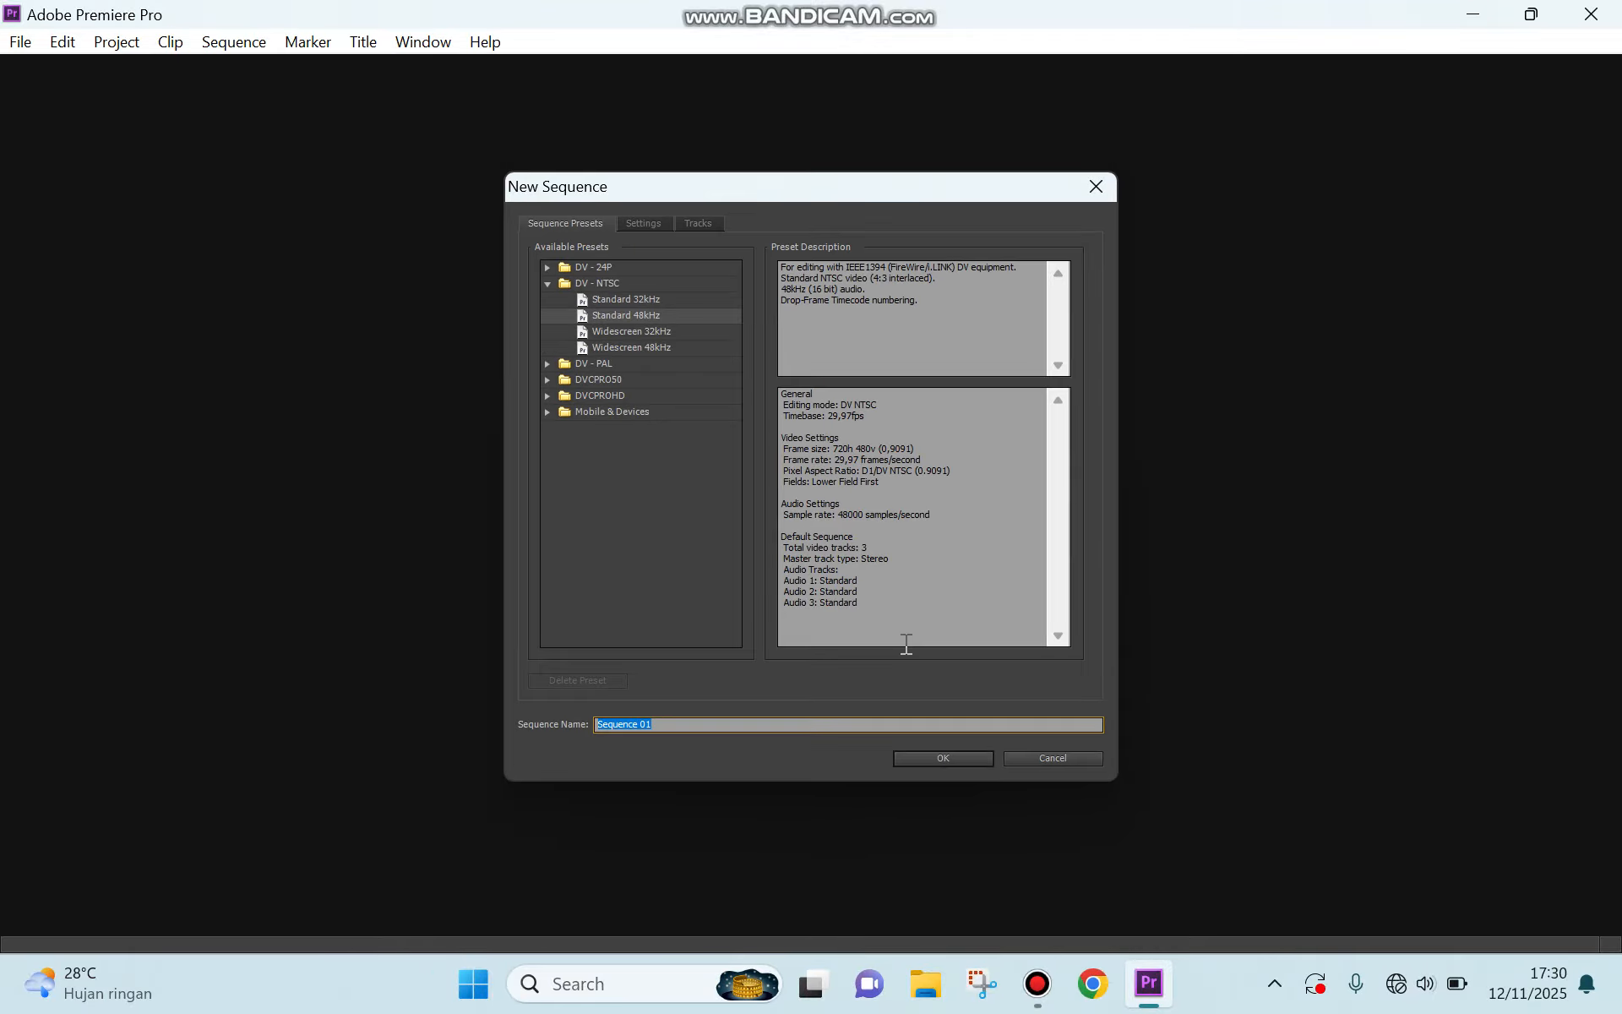
click(929, 758)
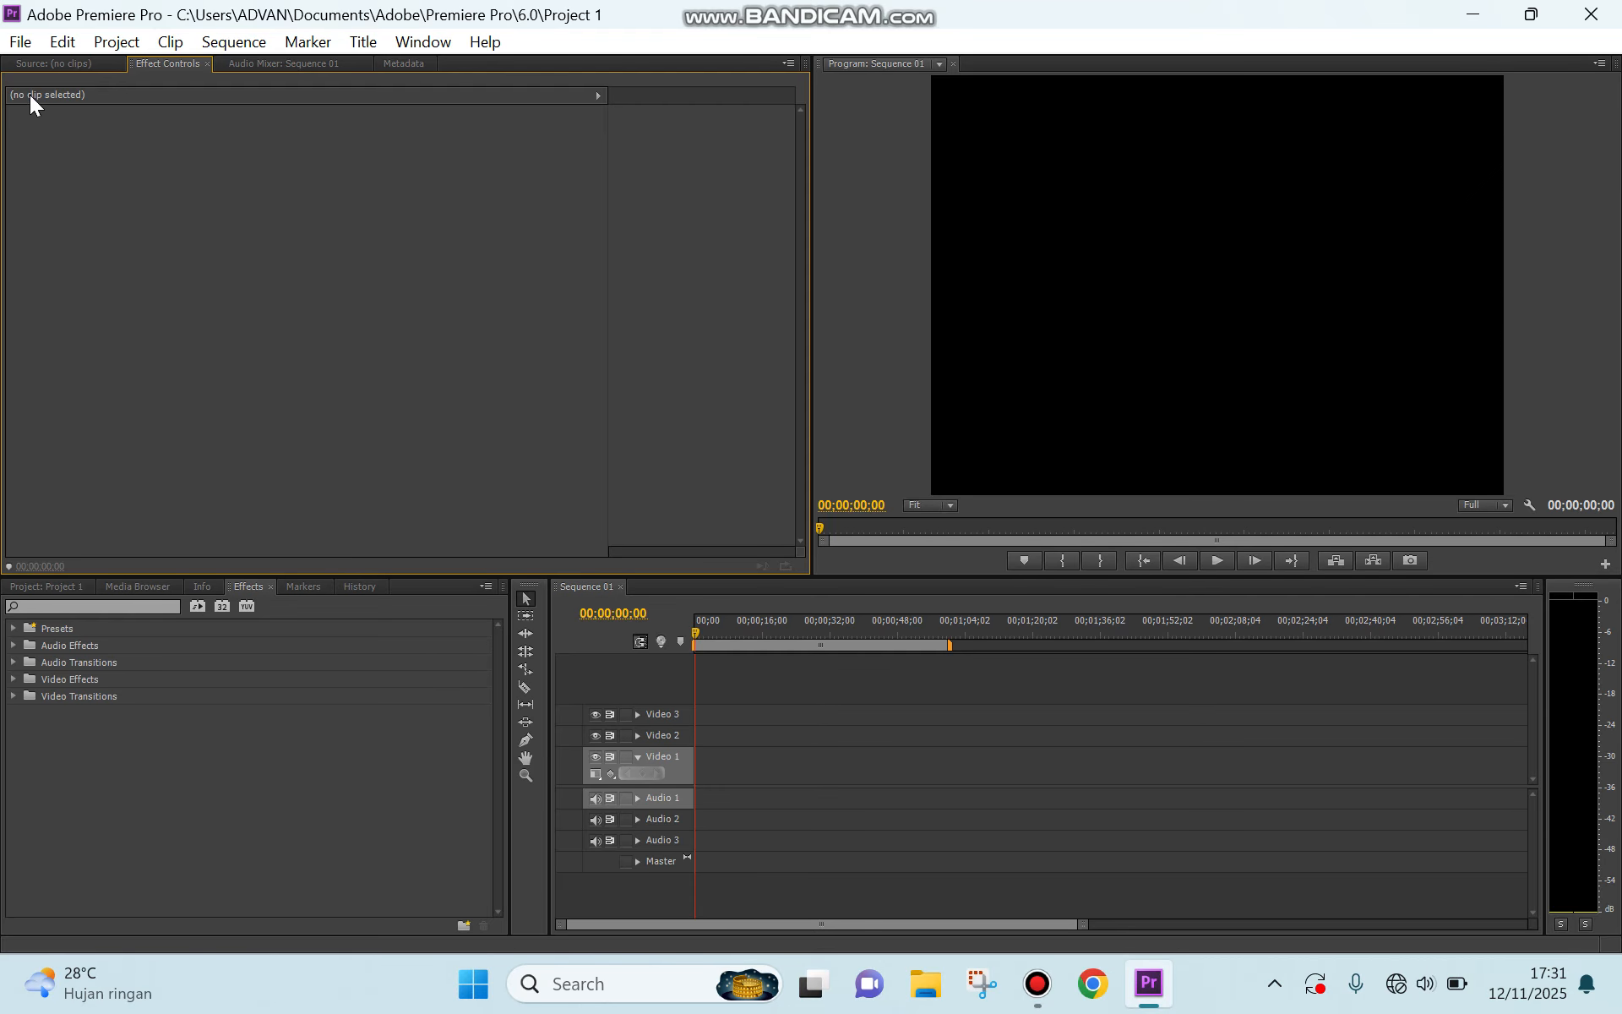
Import the Romantic_Cafe_Scene_Generation video from the Downloads folder into the project.
click(10, 42)
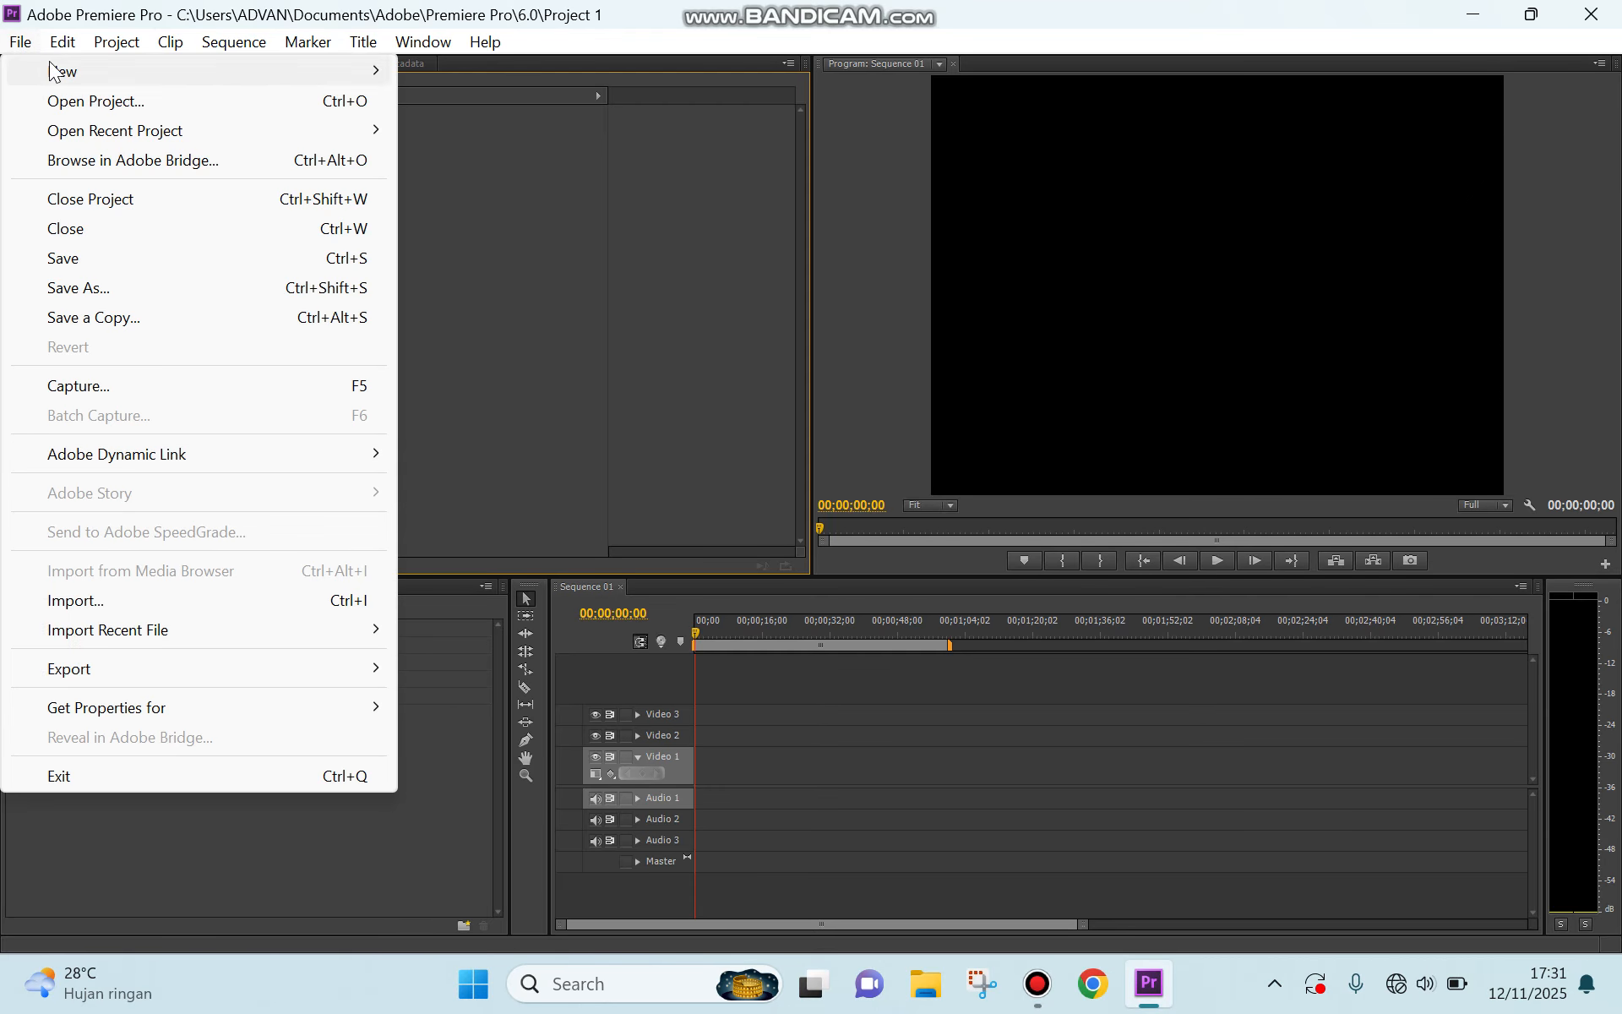
click(89, 600)
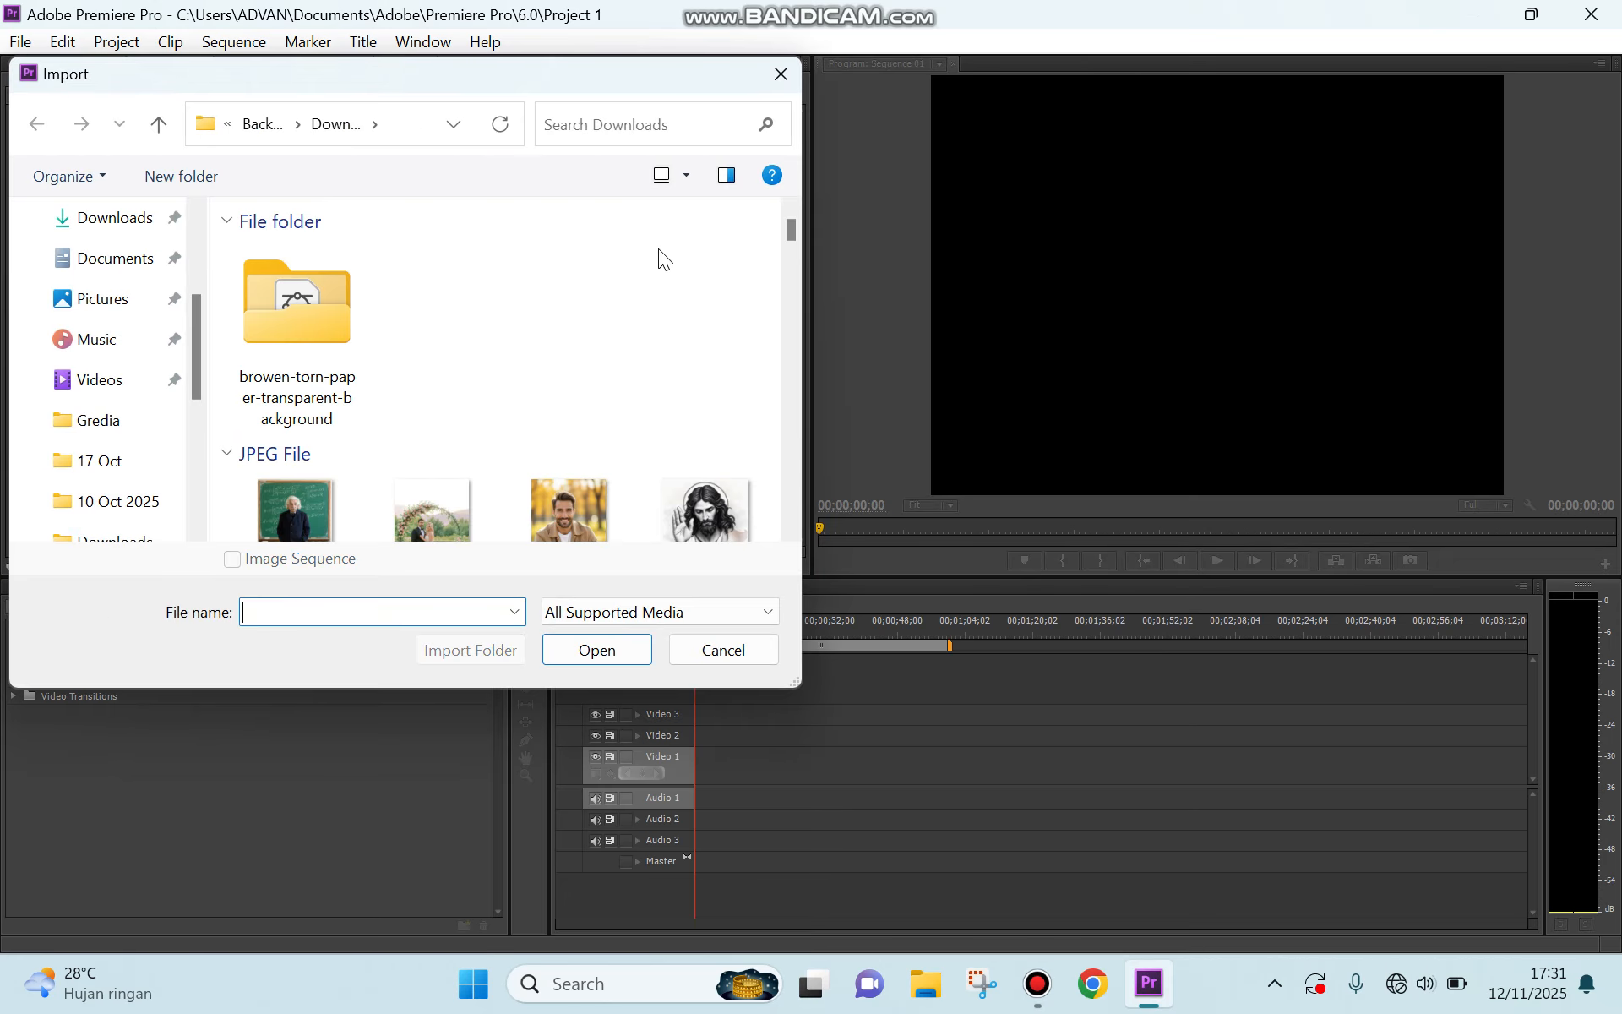
mouse_move(932, 17)
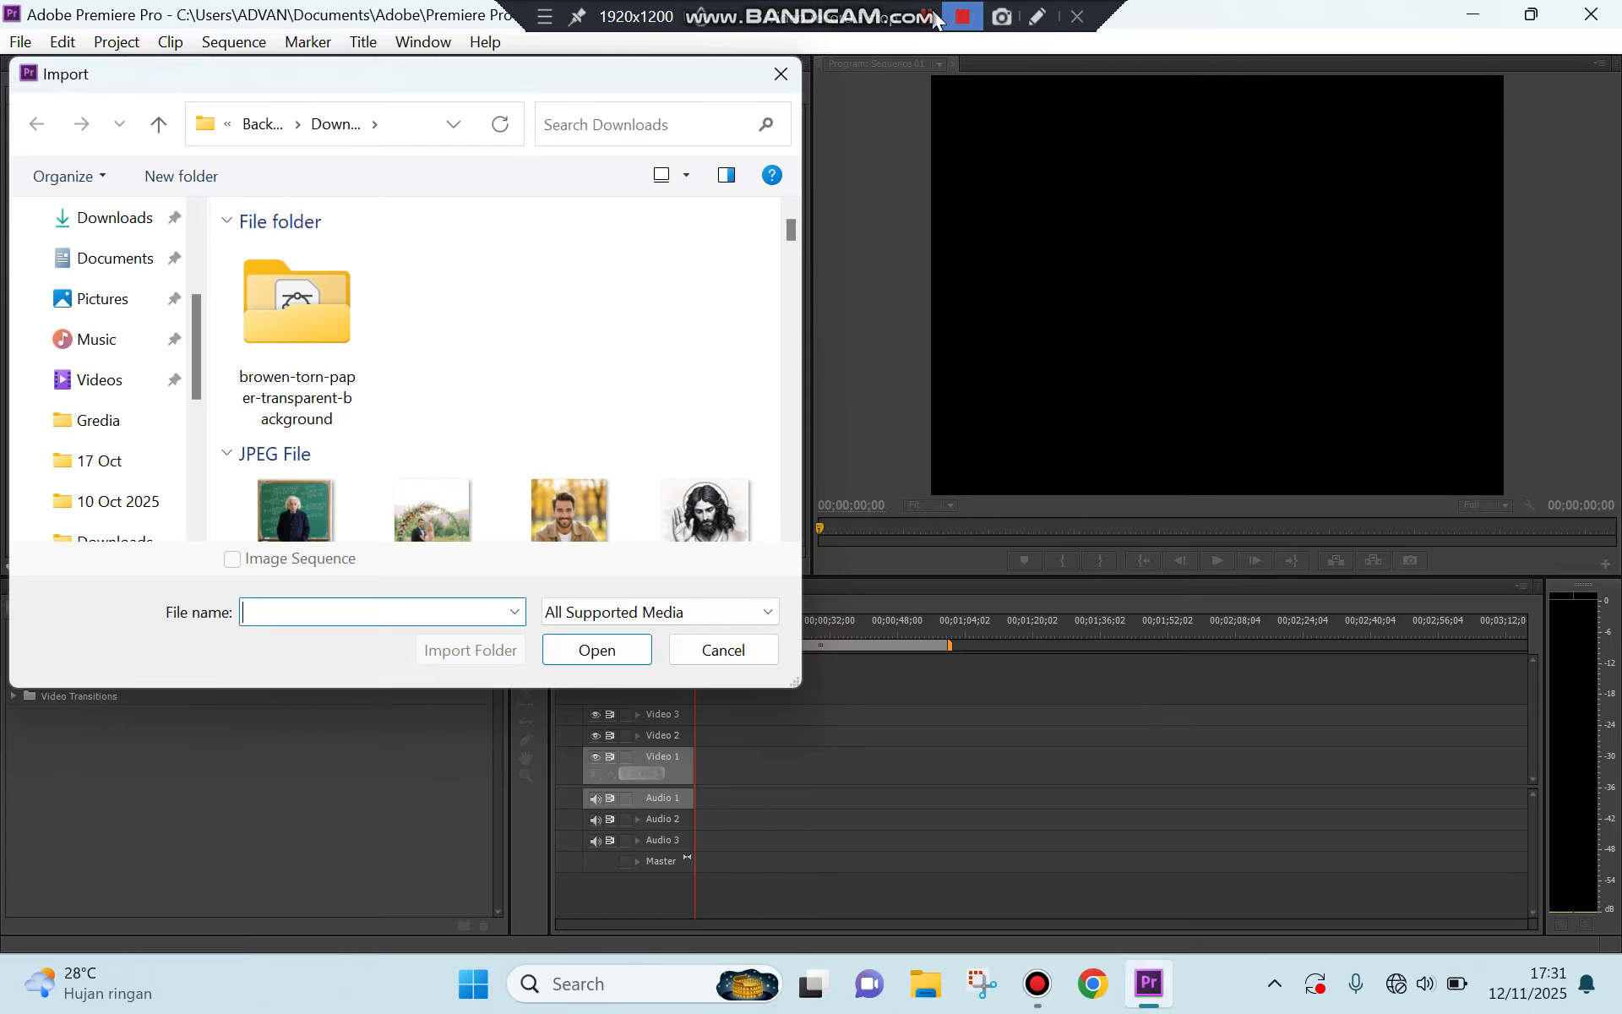
scroll(571, 253, down, 5)
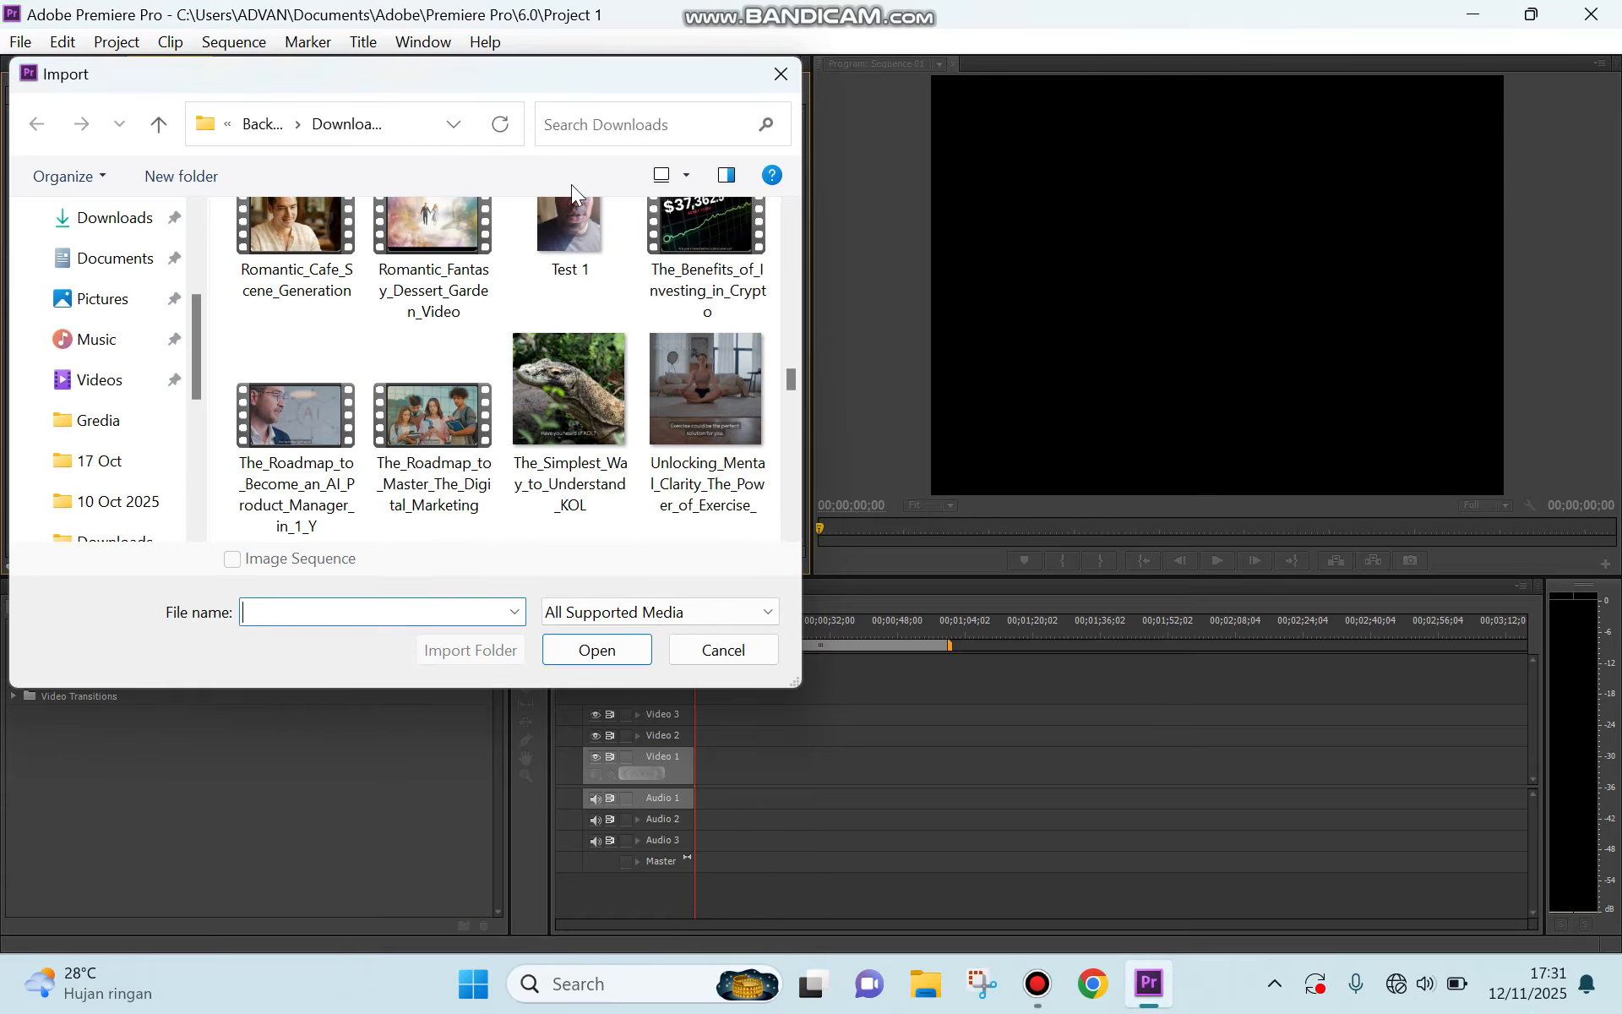
click(302, 264)
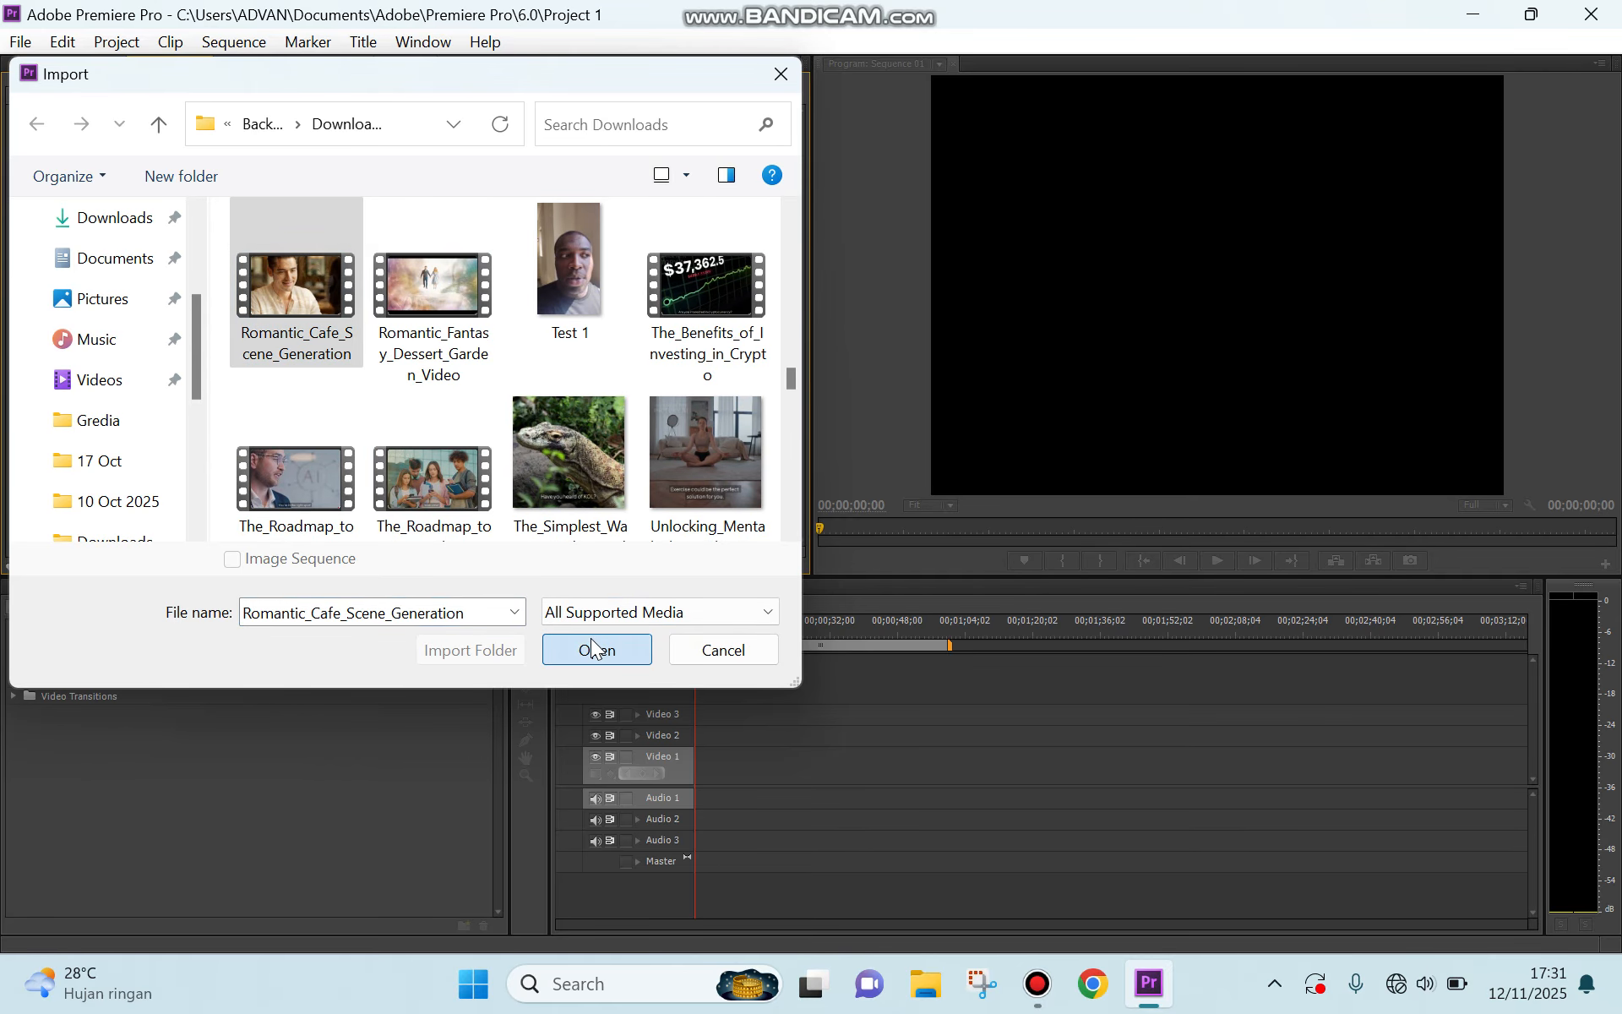
click(596, 649)
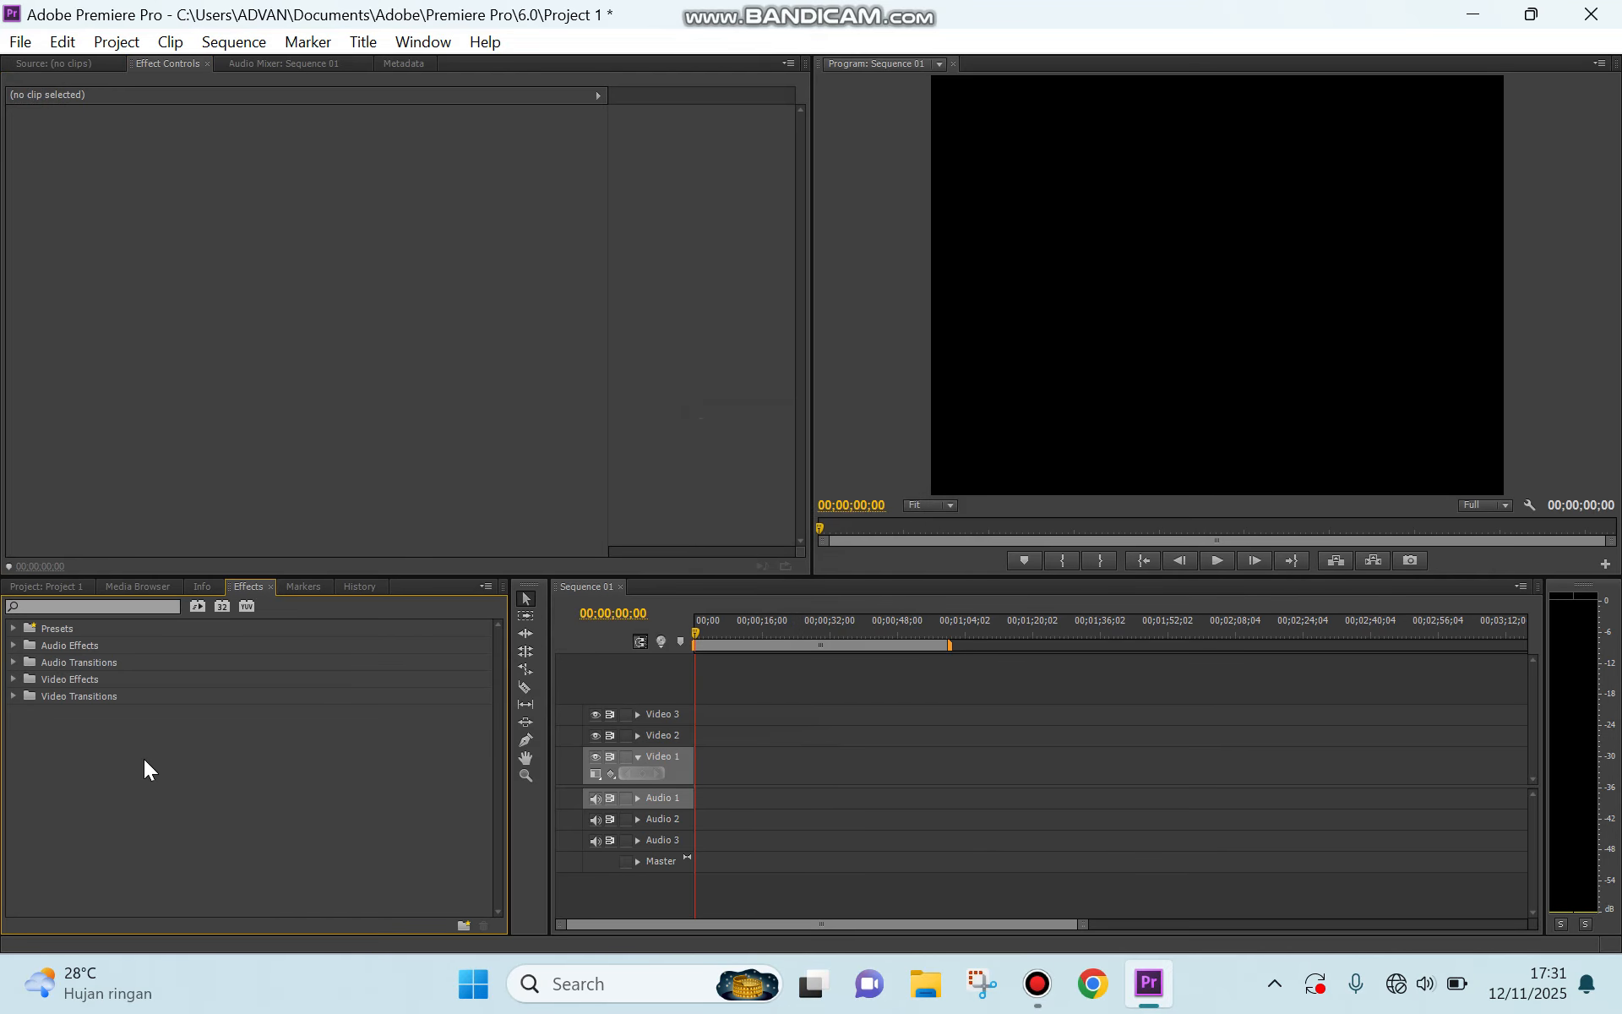
Place the Romantic_Cafe_Scene_Generation clip twice, back to back, on Video 1 from the sequence start, dismissing the settings mismatch warning.
click(38, 591)
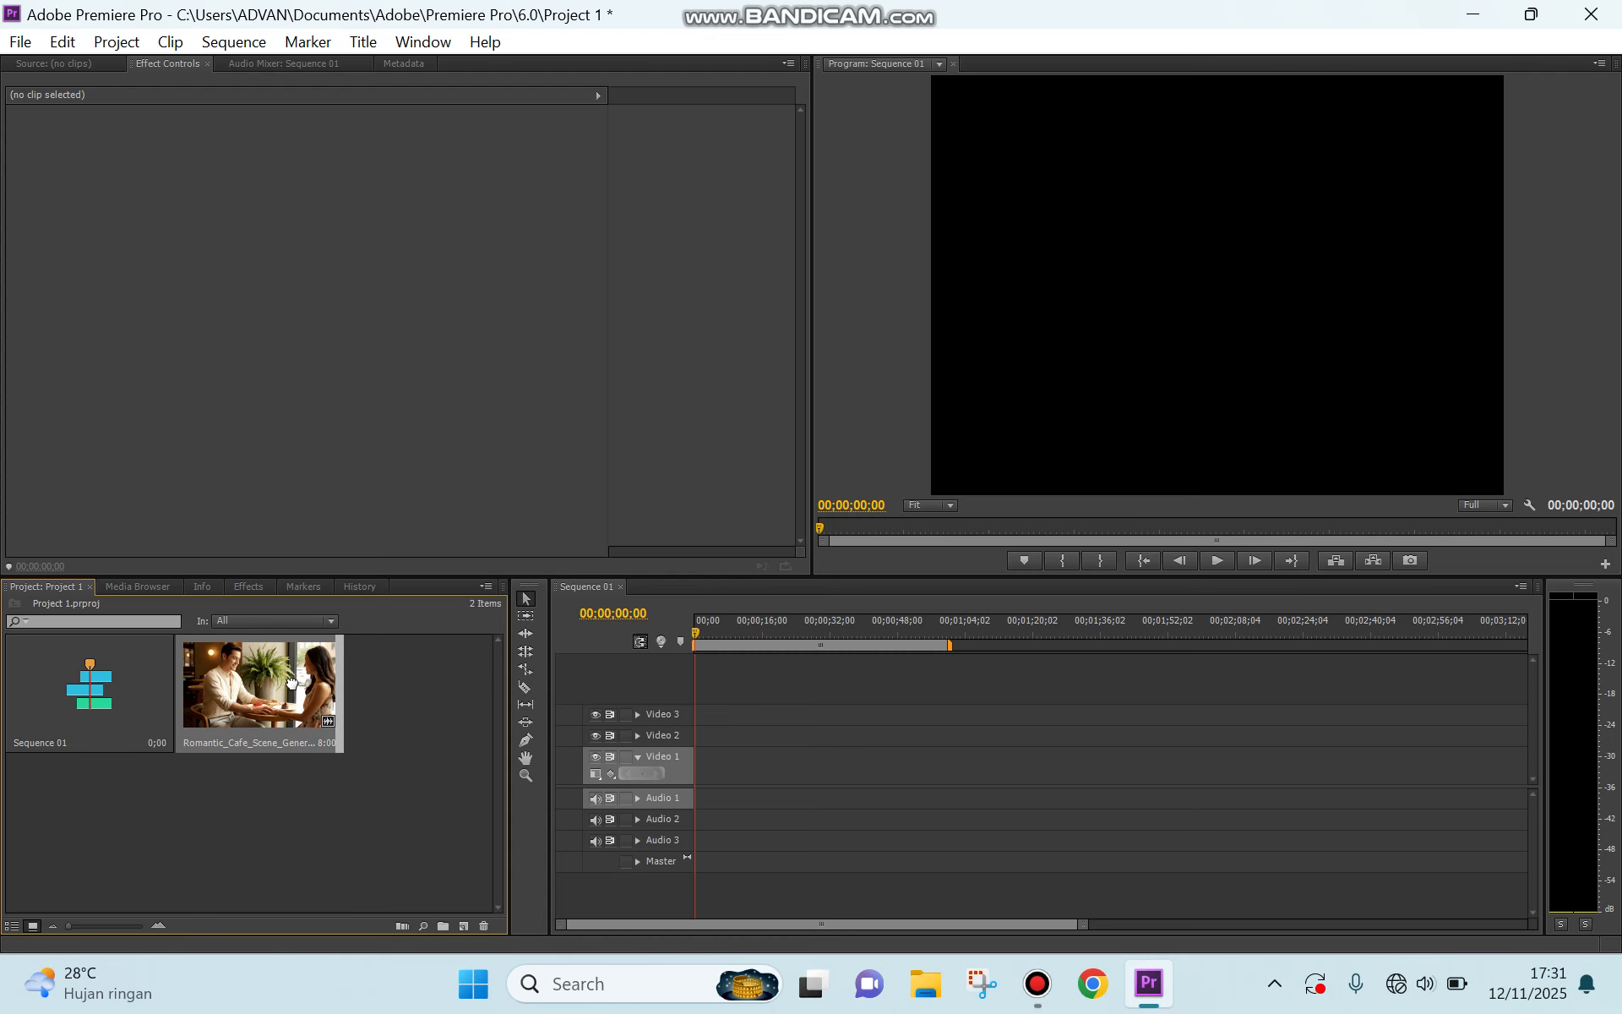
drag(291, 683, 696, 765)
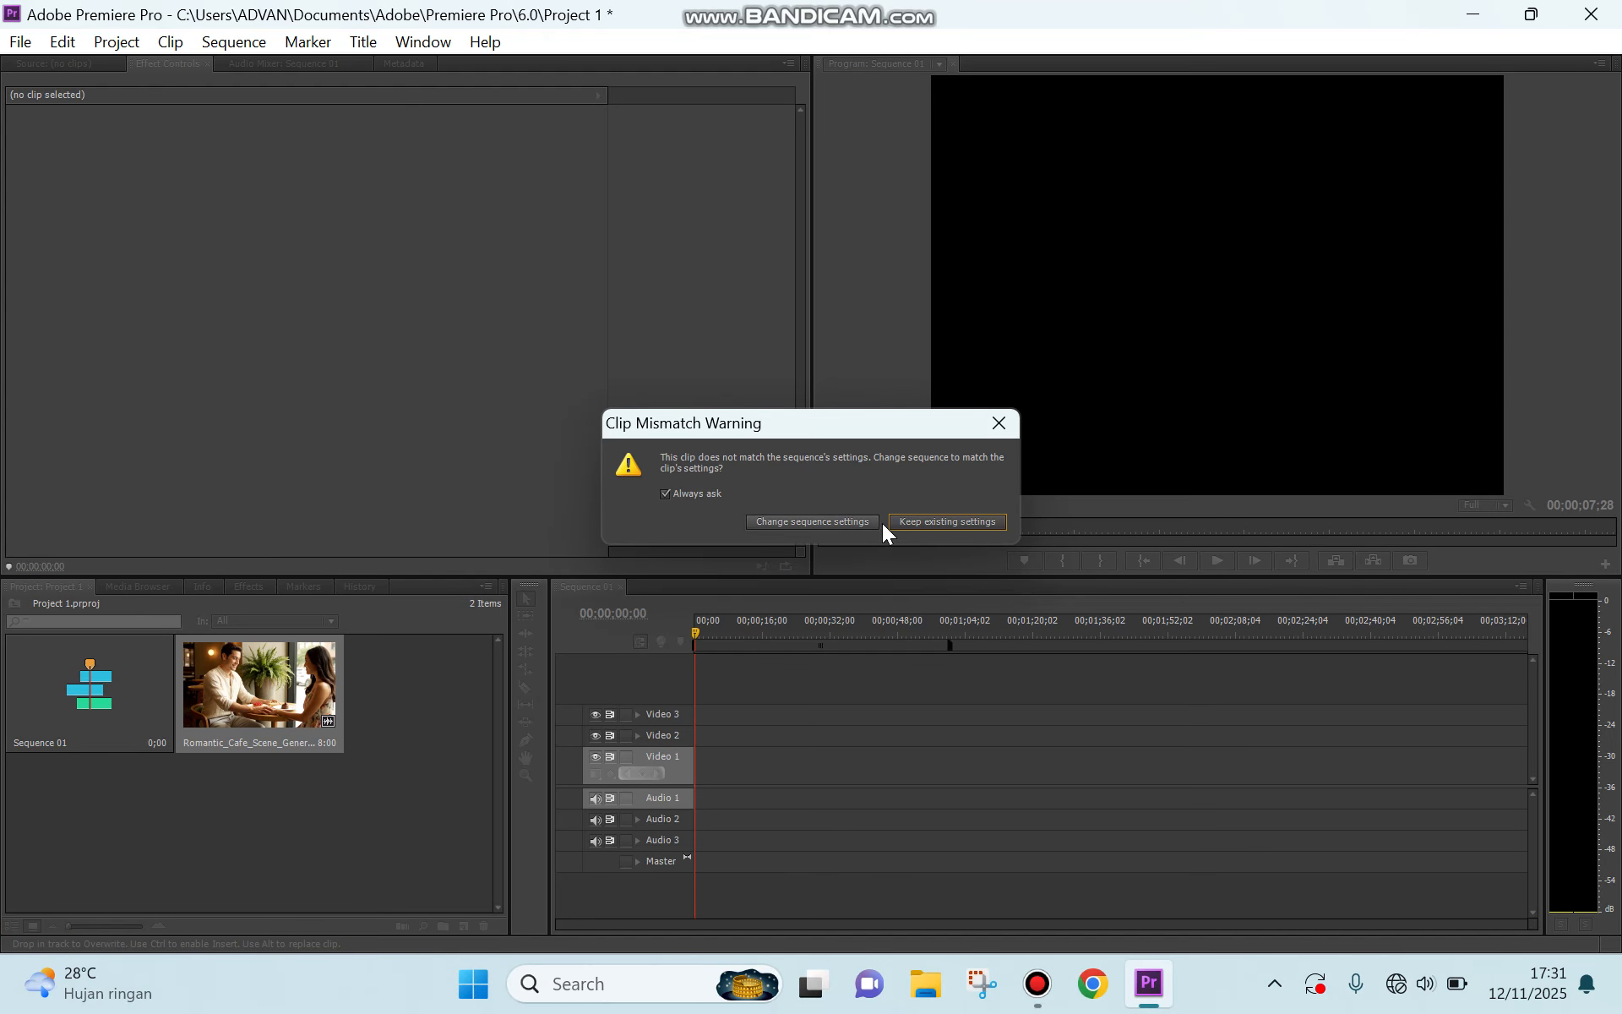
click(996, 424)
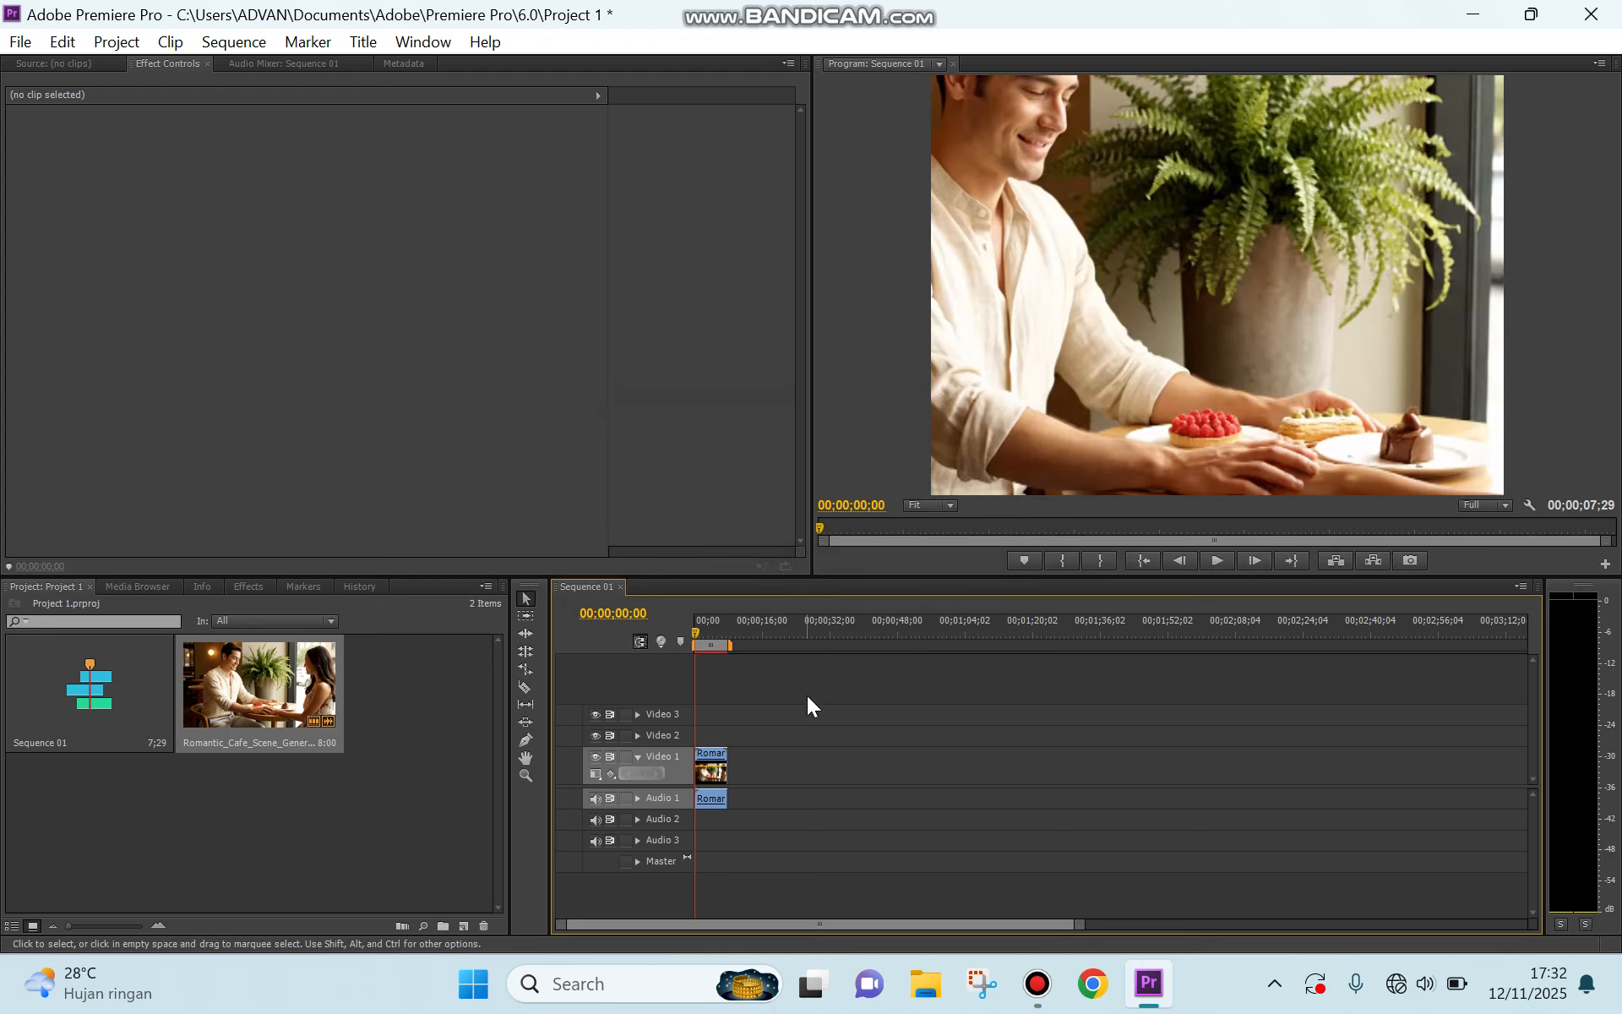
key(space)
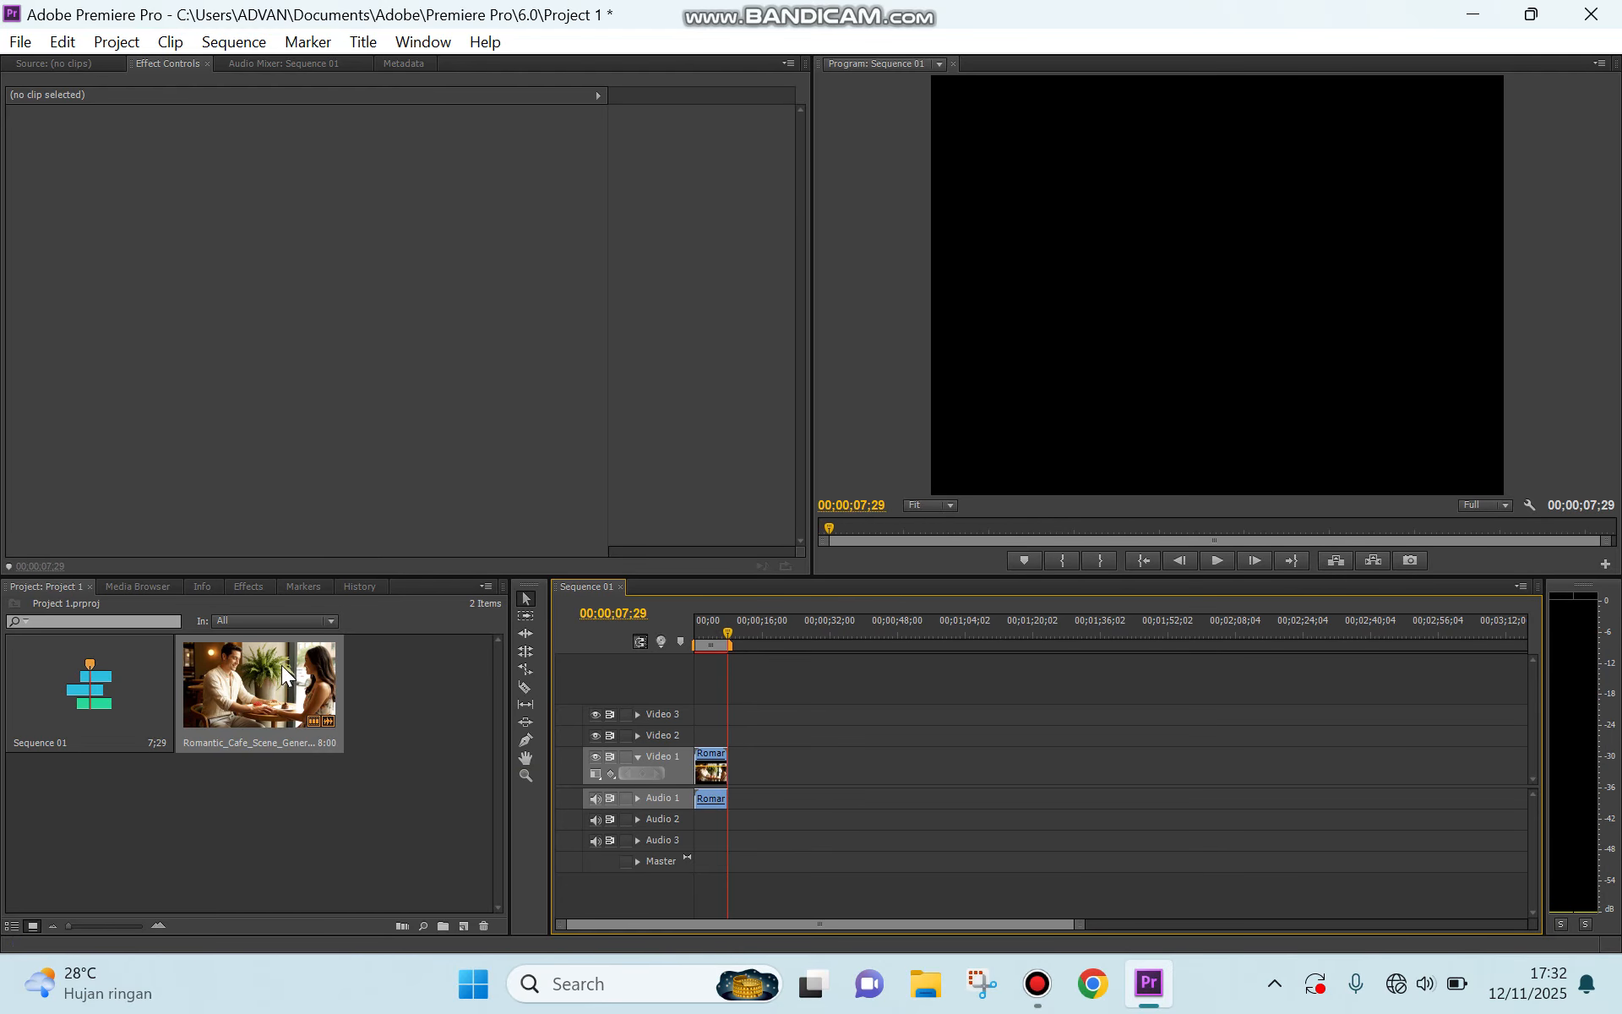
drag(280, 672, 740, 760)
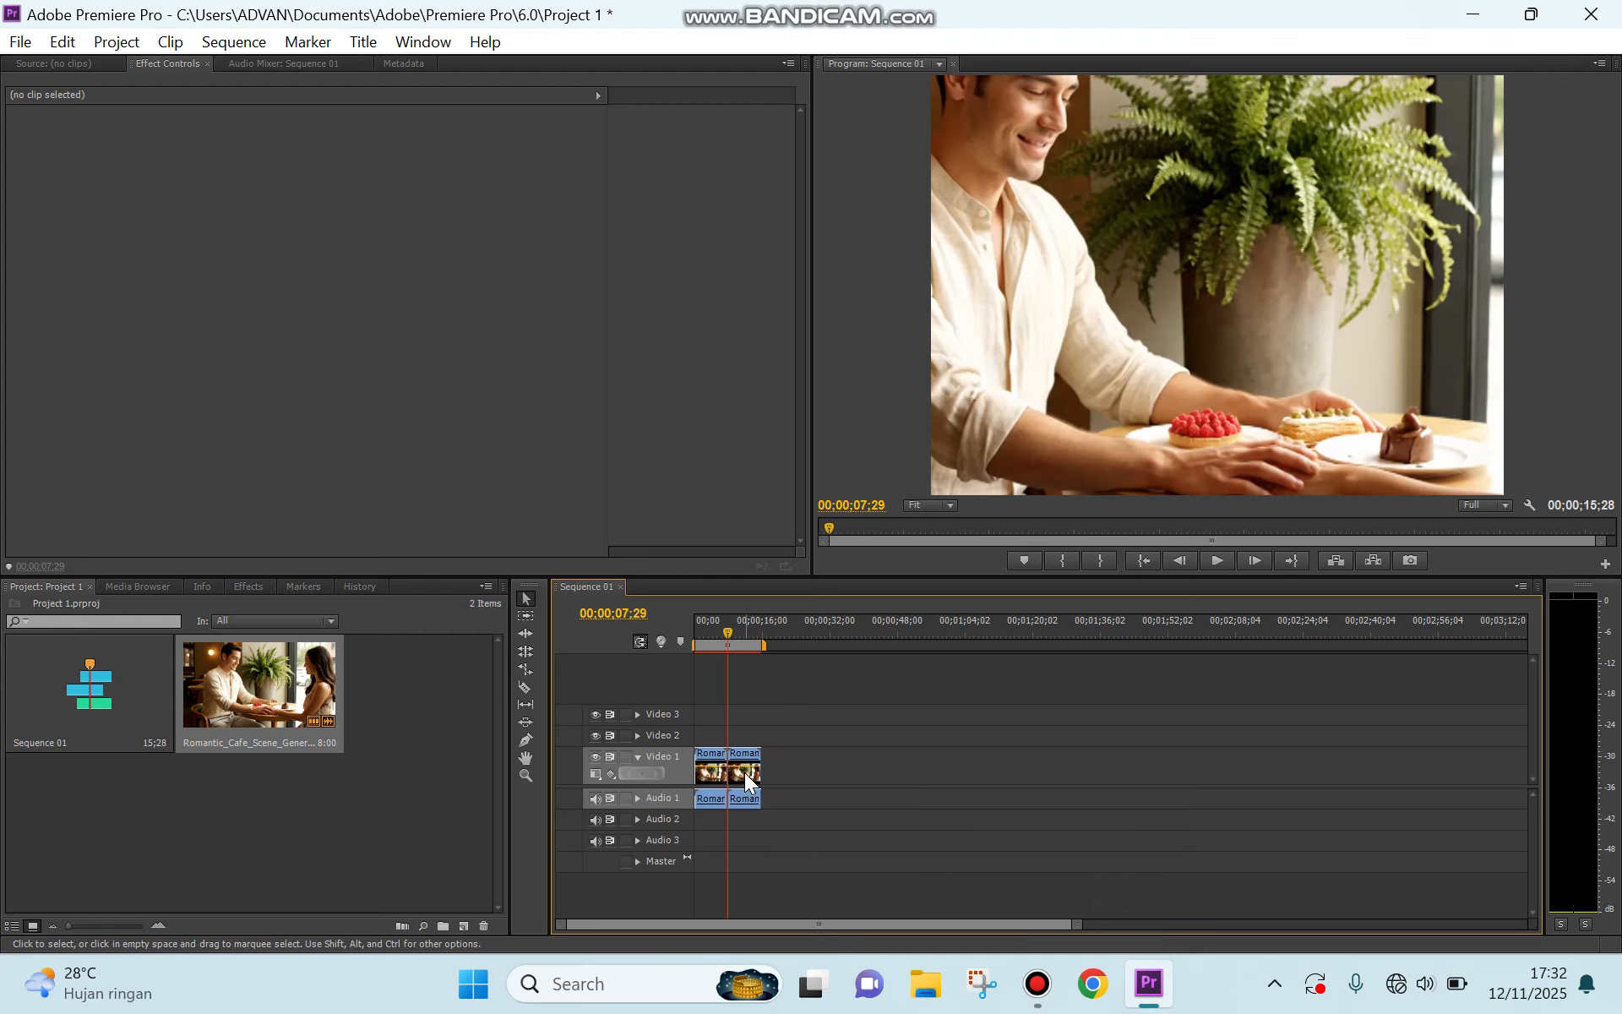
Set the second clip's speed to 300% with Reverse Speed enabled.
click(744, 775)
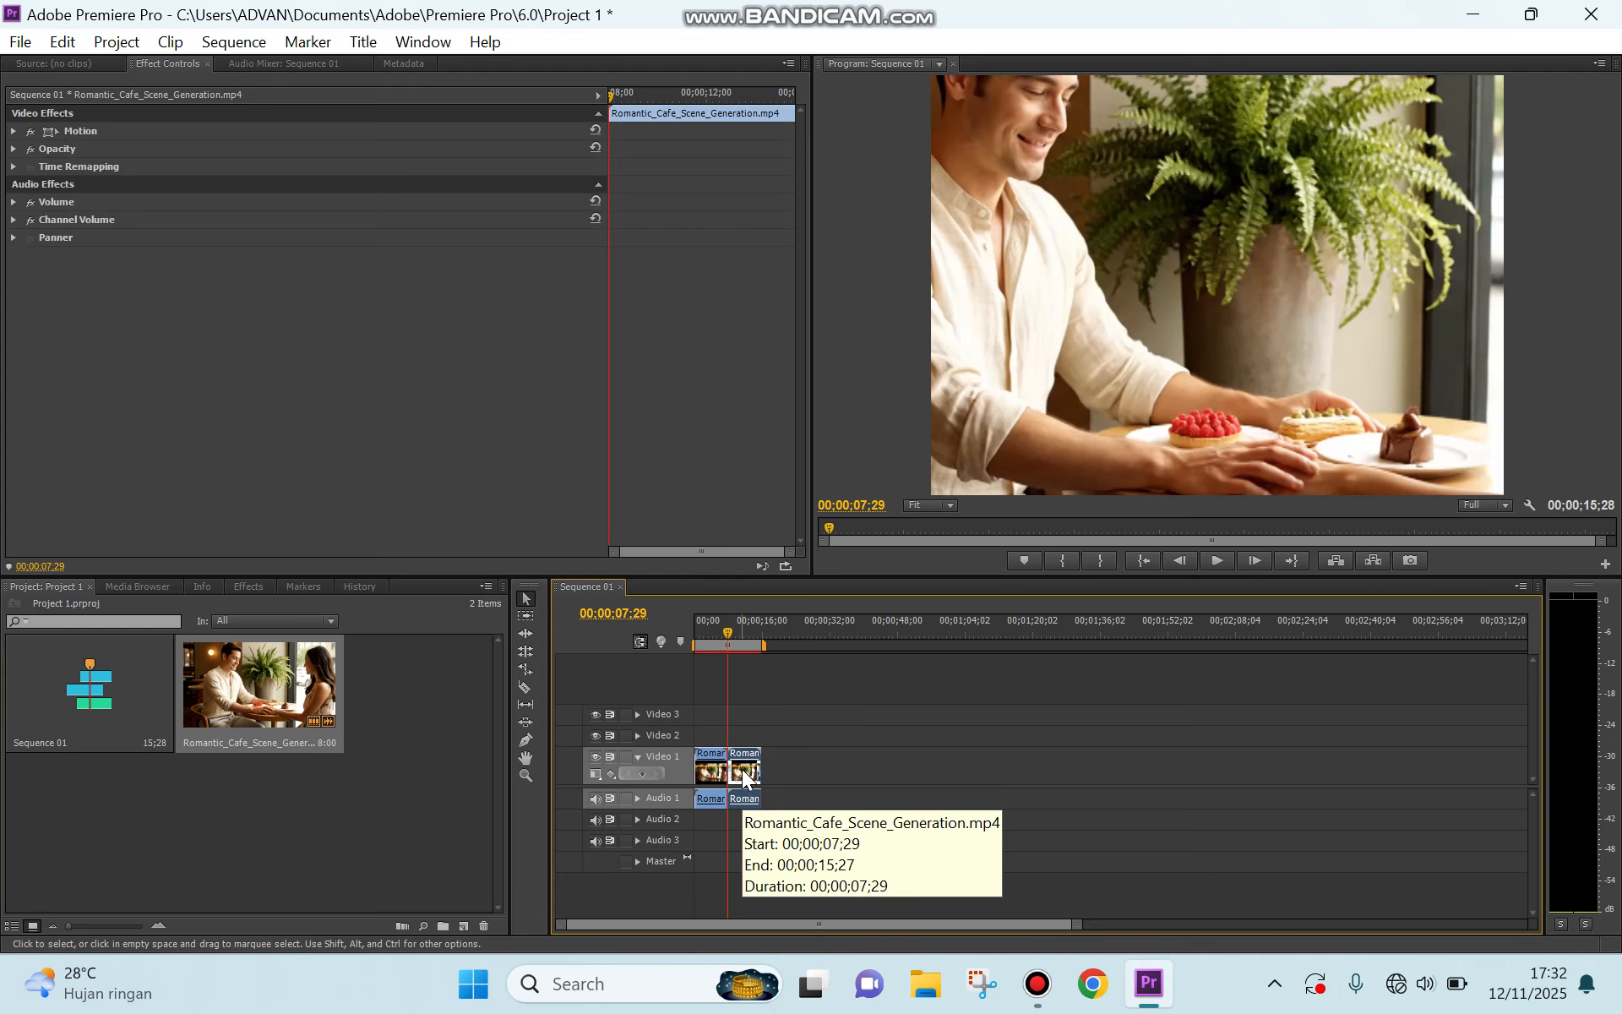
right_click(744, 774)
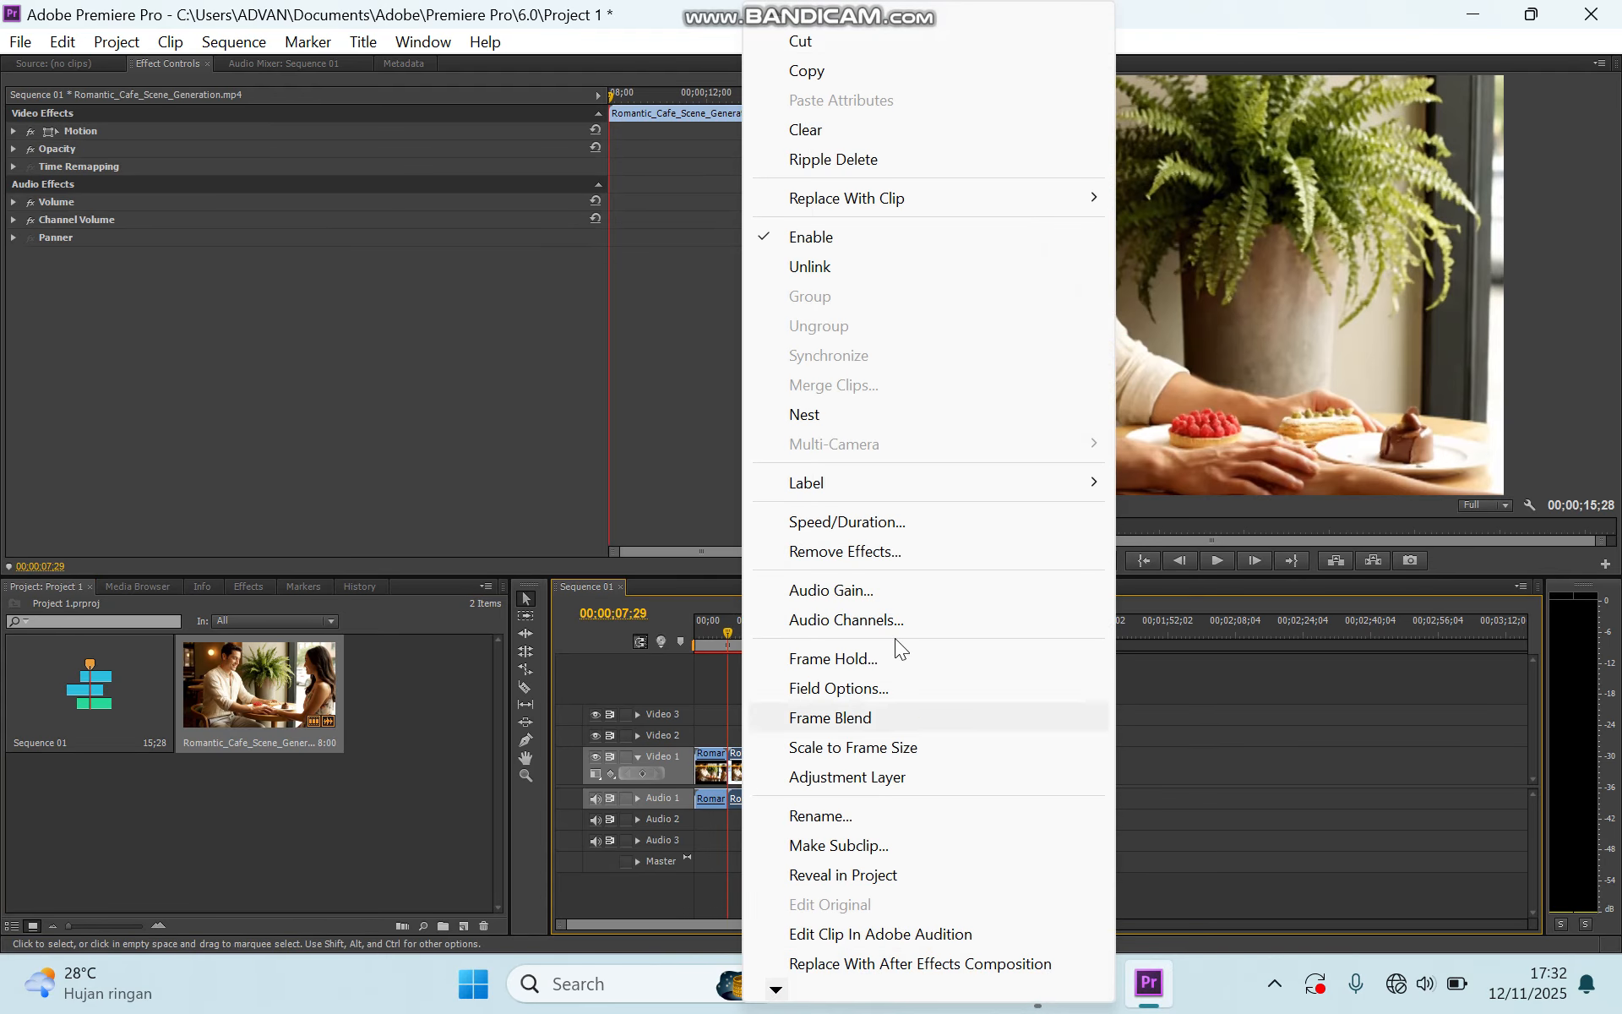
click(914, 523)
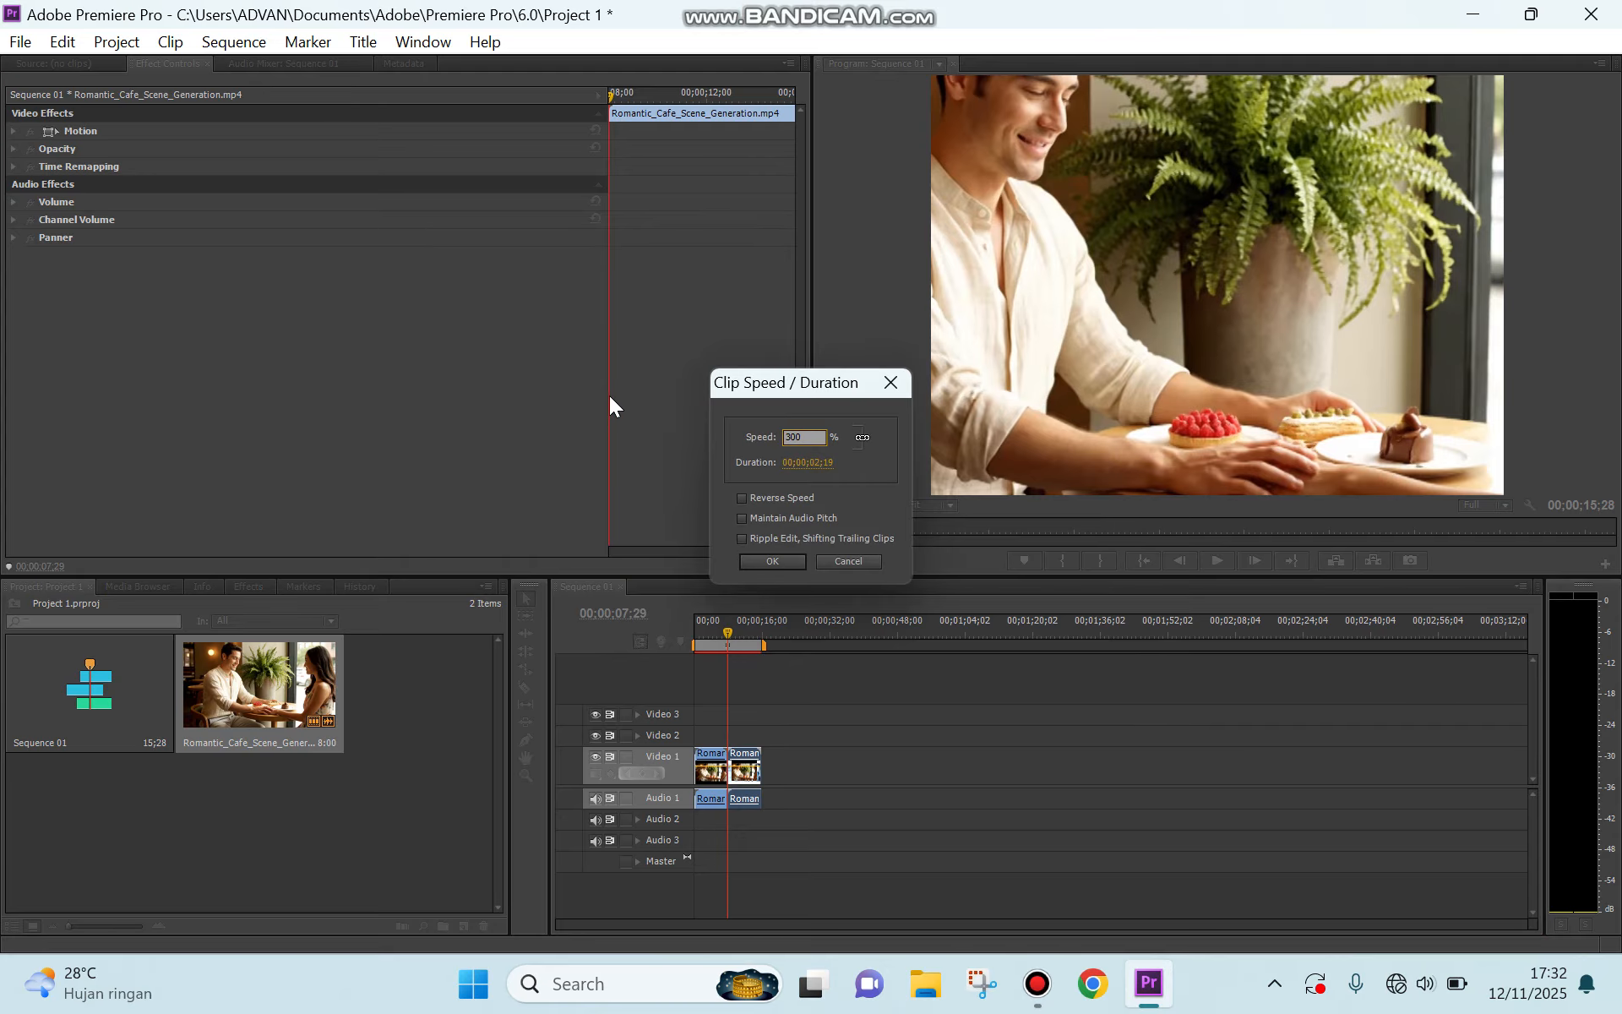
click(743, 498)
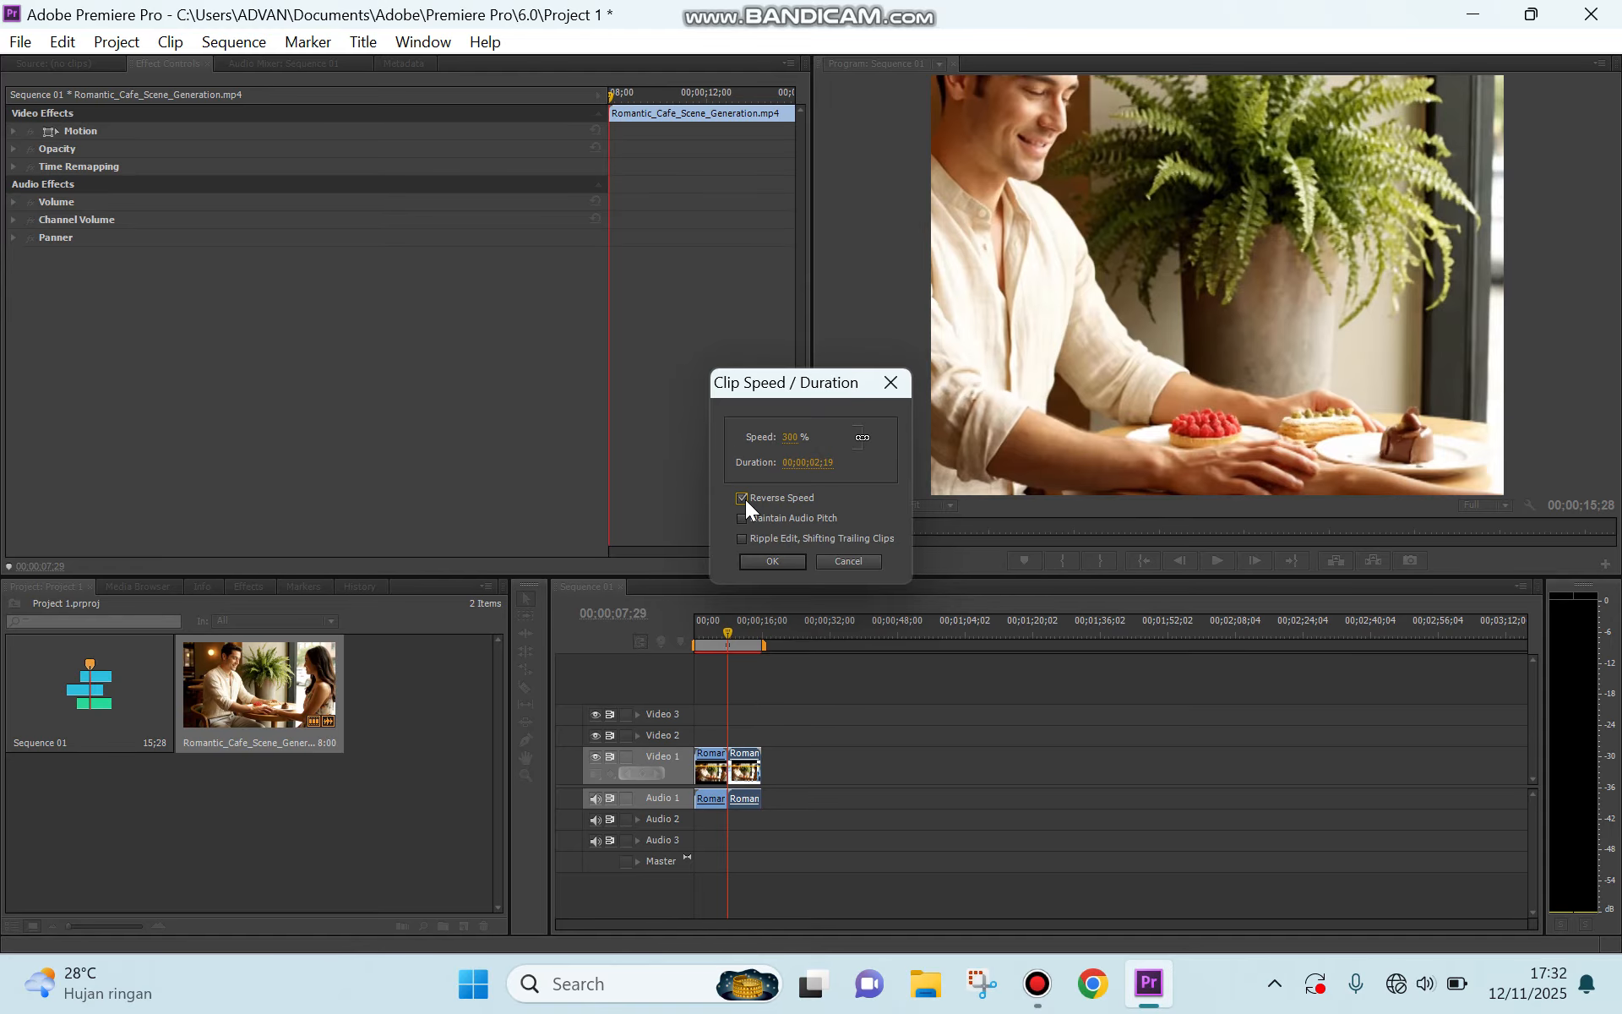
click(771, 561)
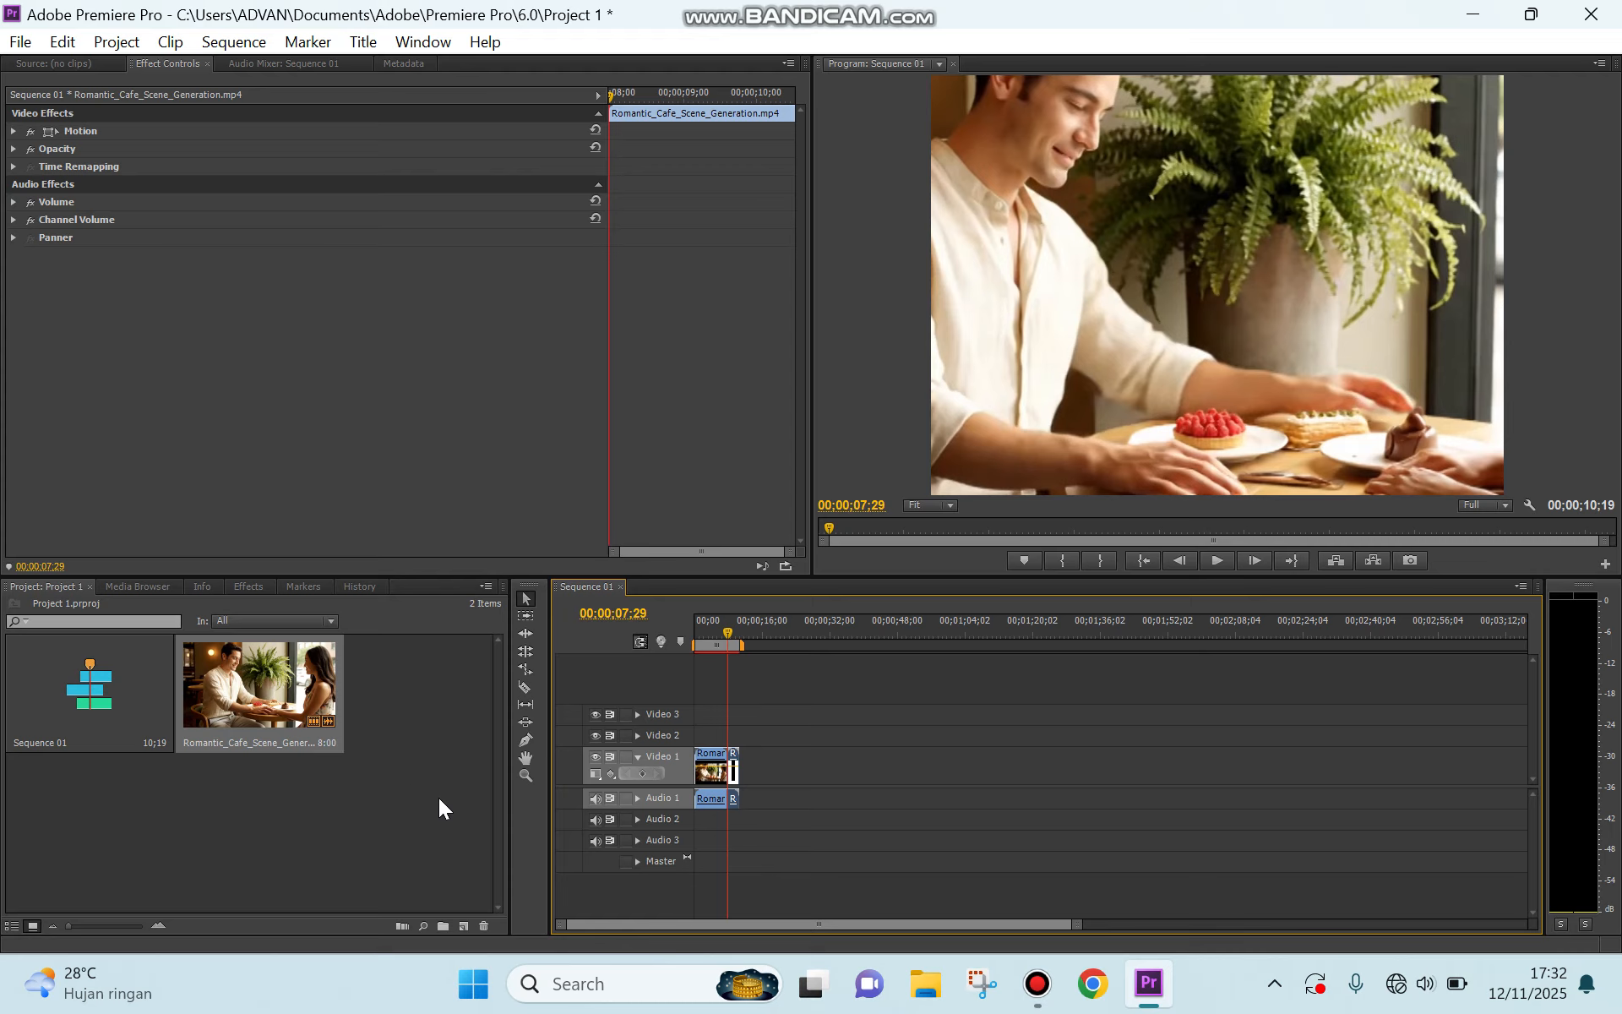
click(702, 683)
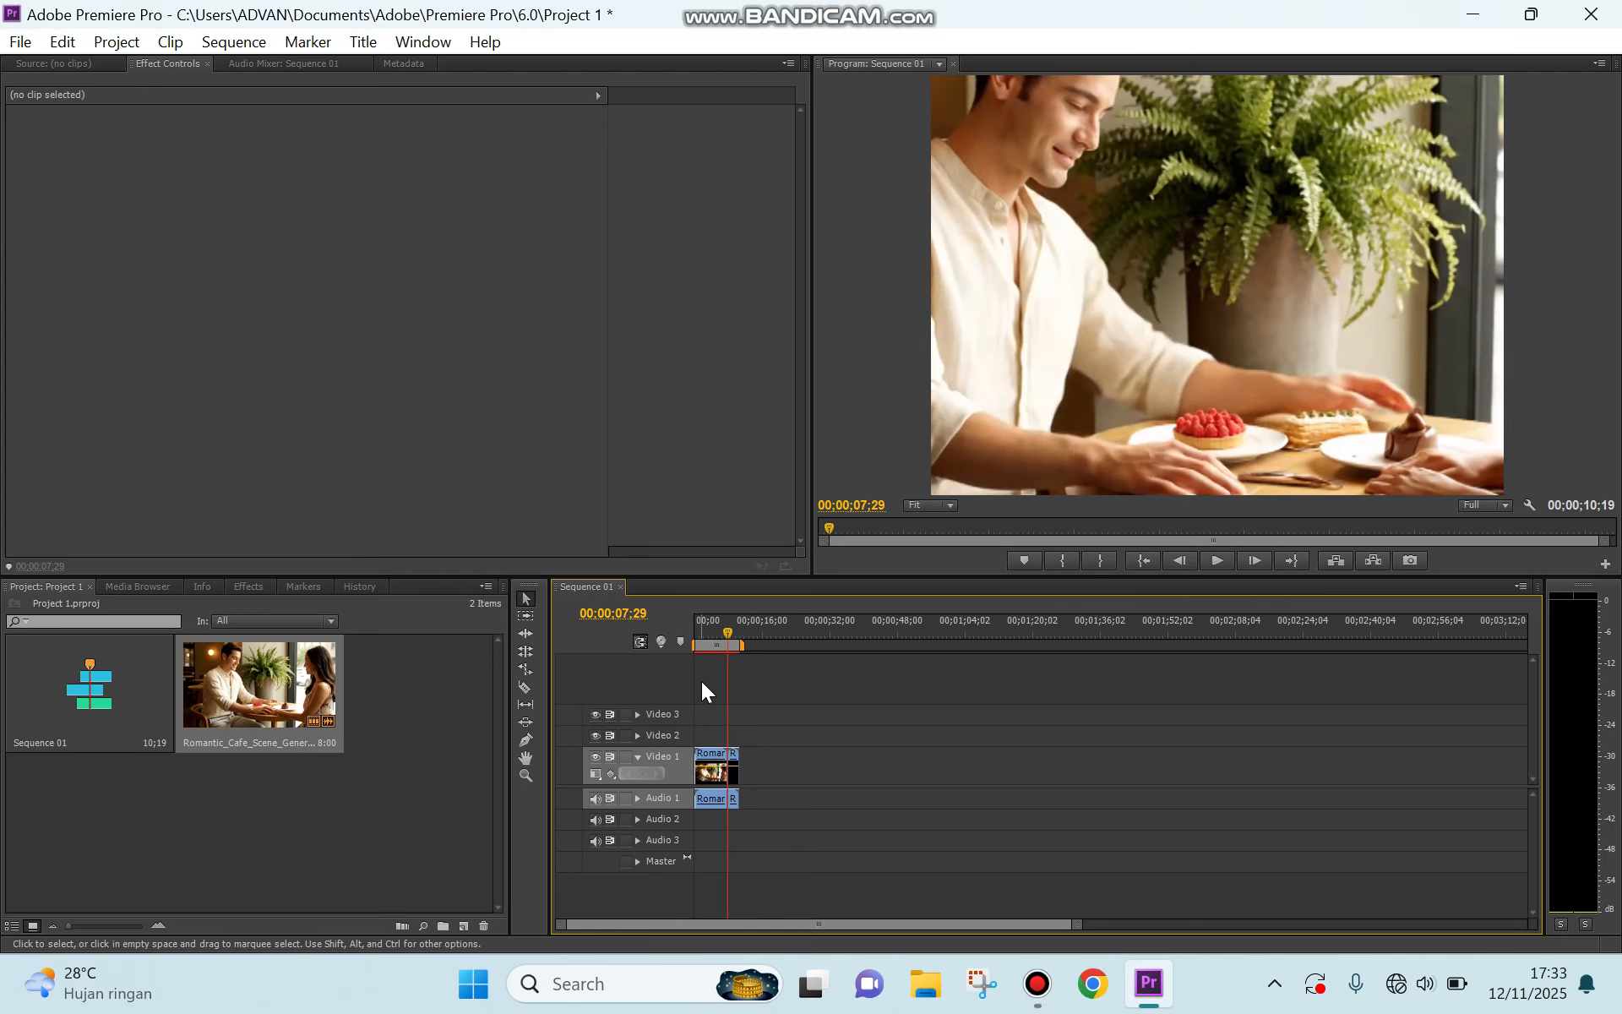
Apply the Wave Warp effect from the Distort video effects to the second, reversed clip.
click(733, 769)
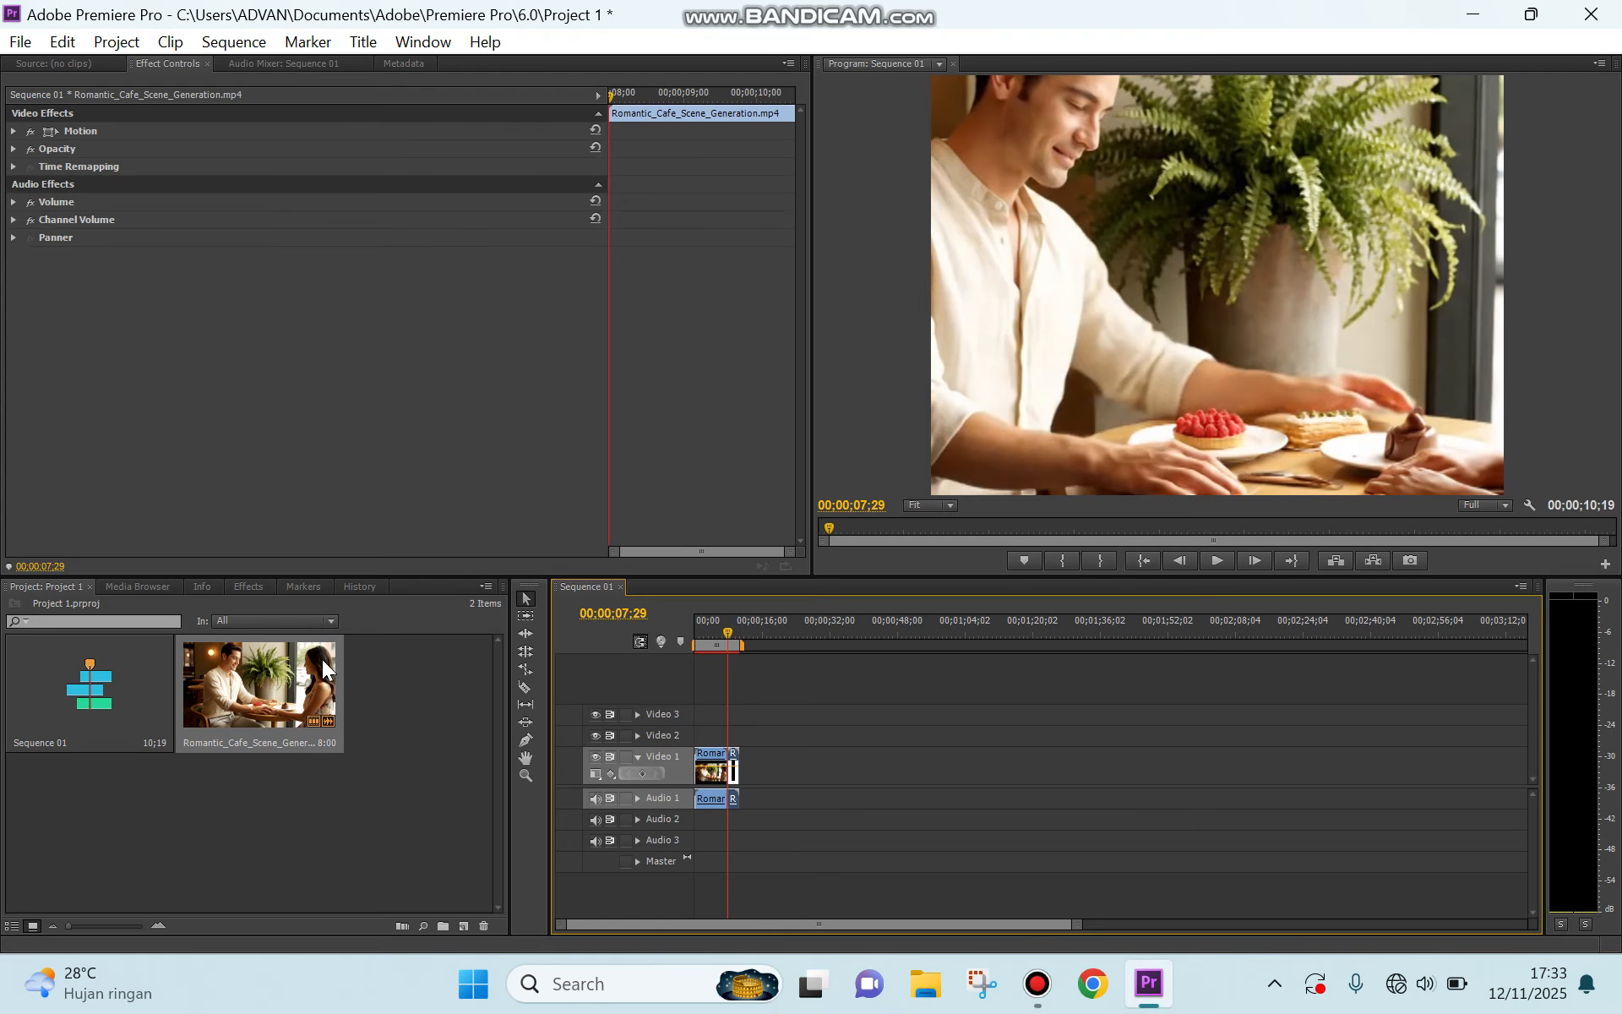
click(232, 586)
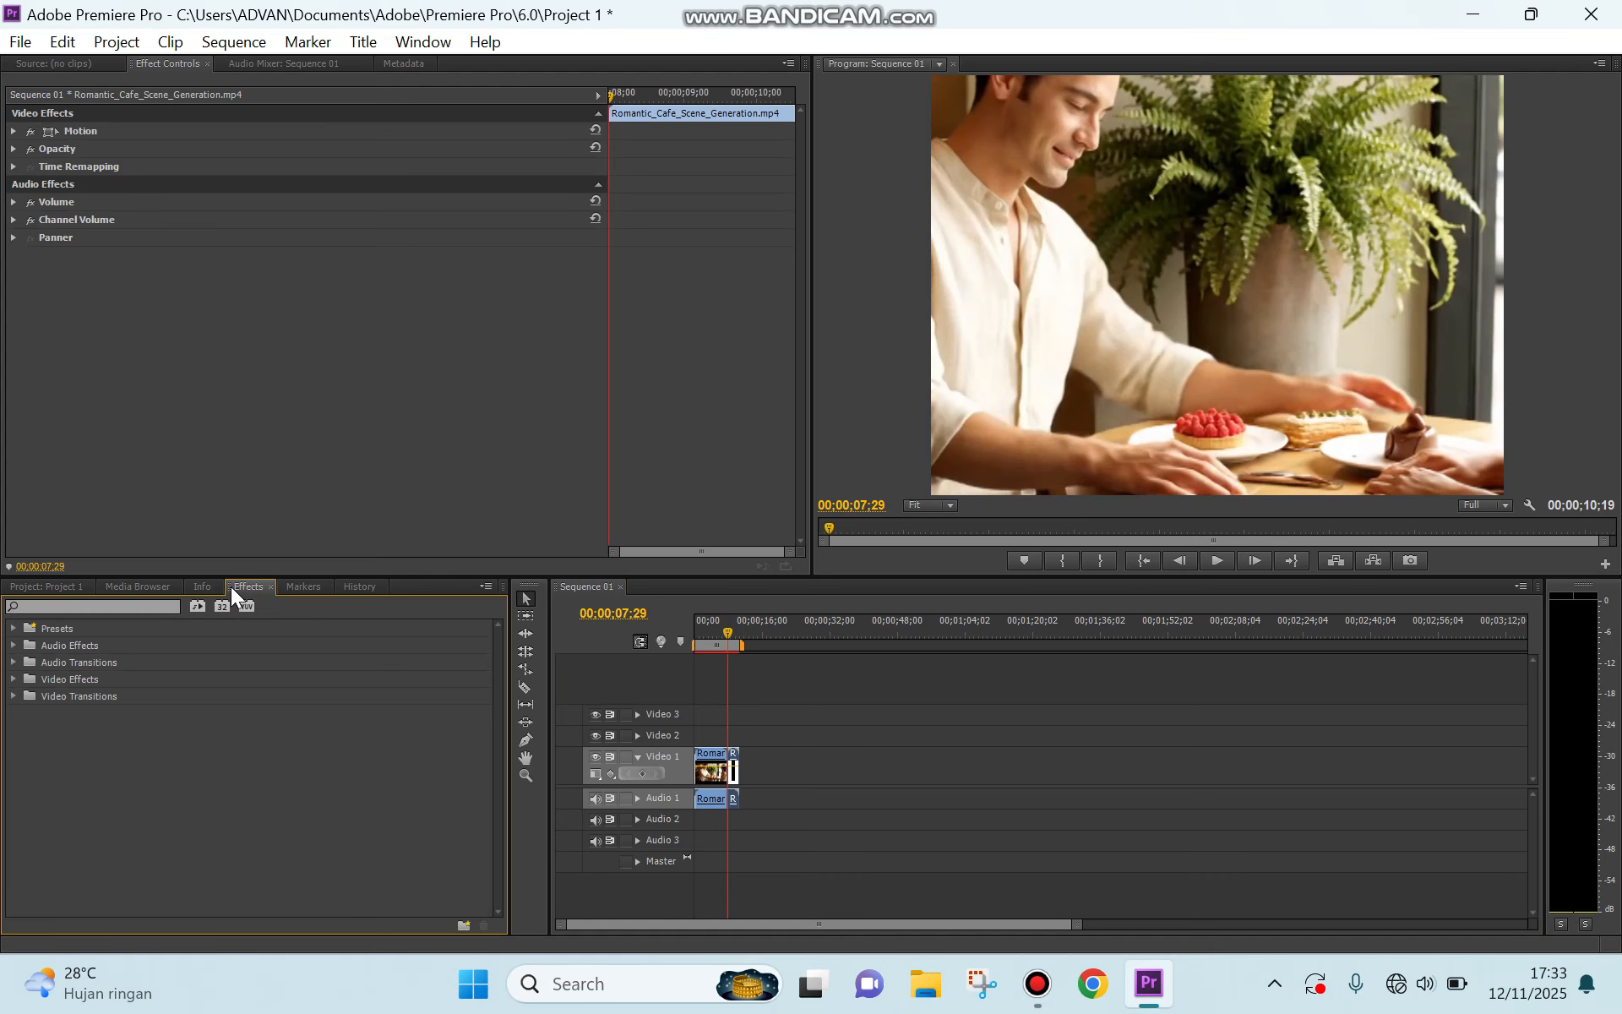
click(13, 679)
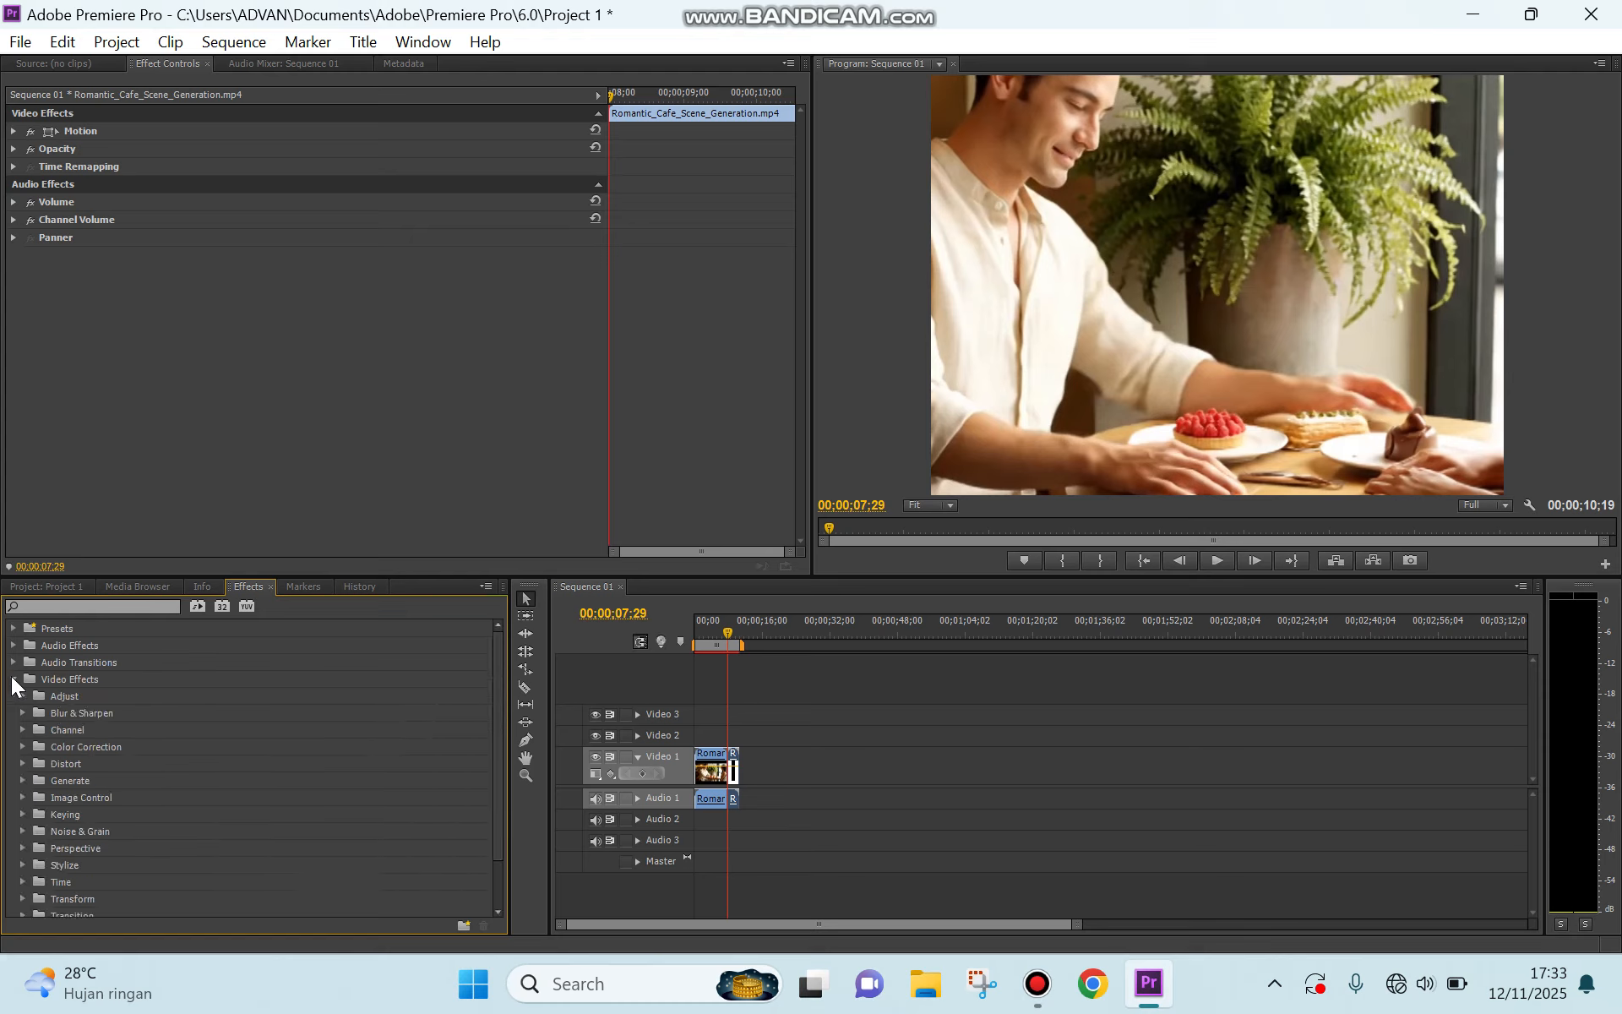
scroll(79, 757, down, 2)
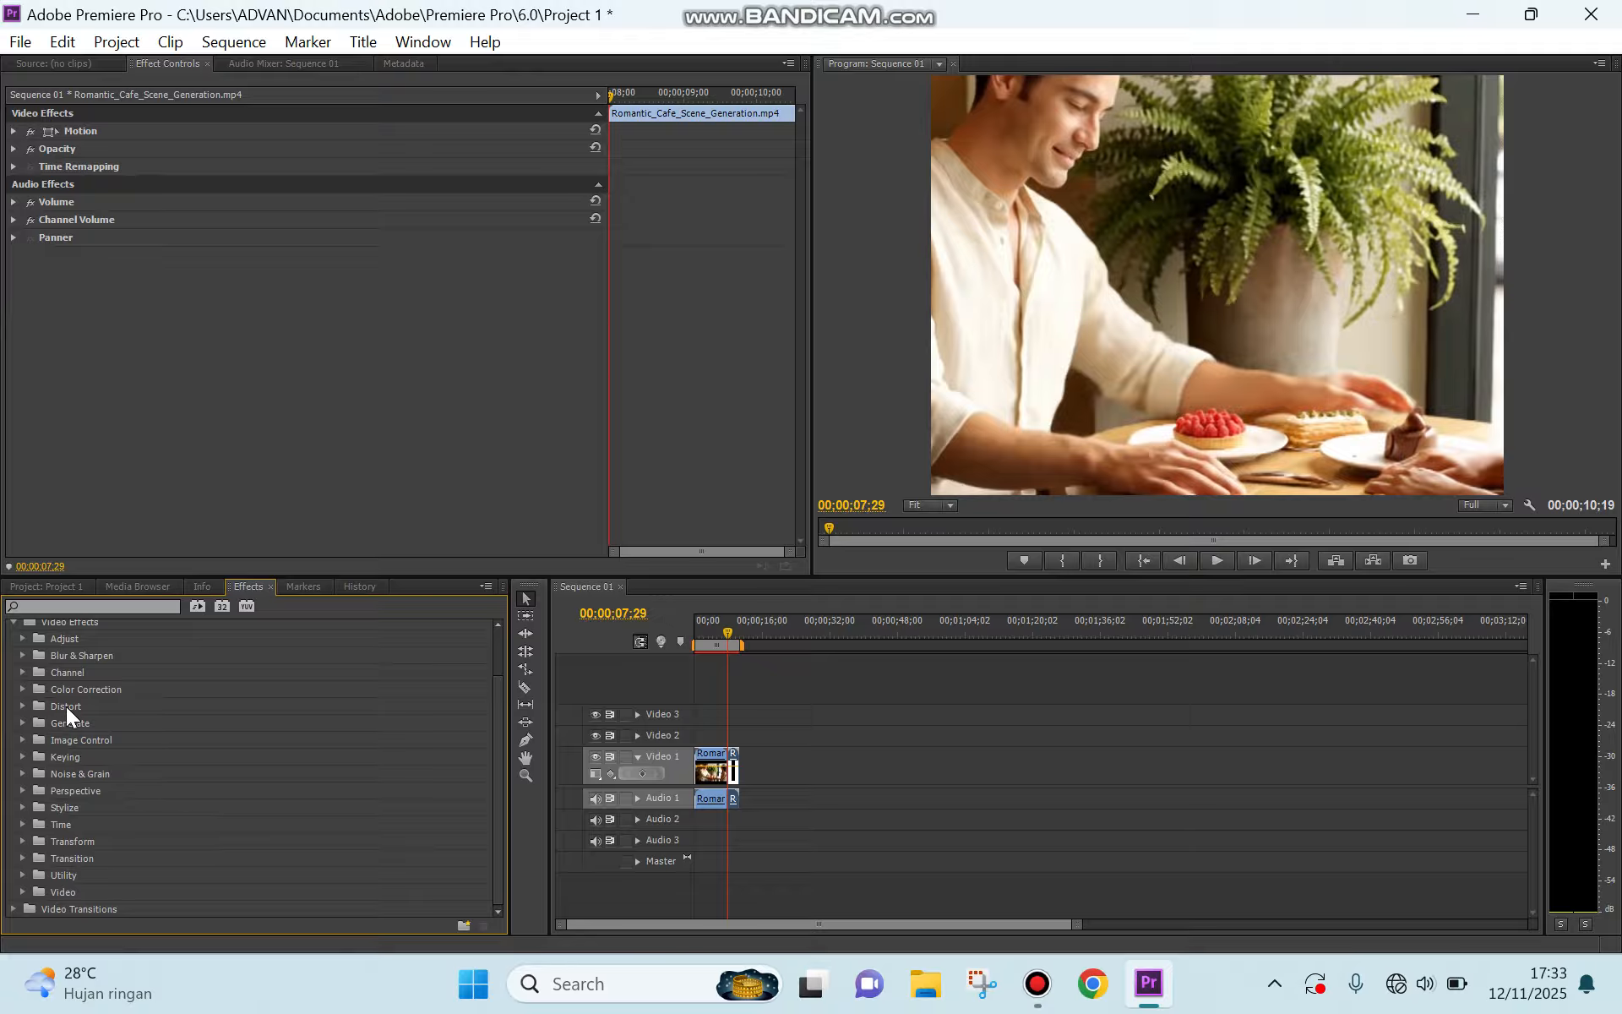
click(21, 705)
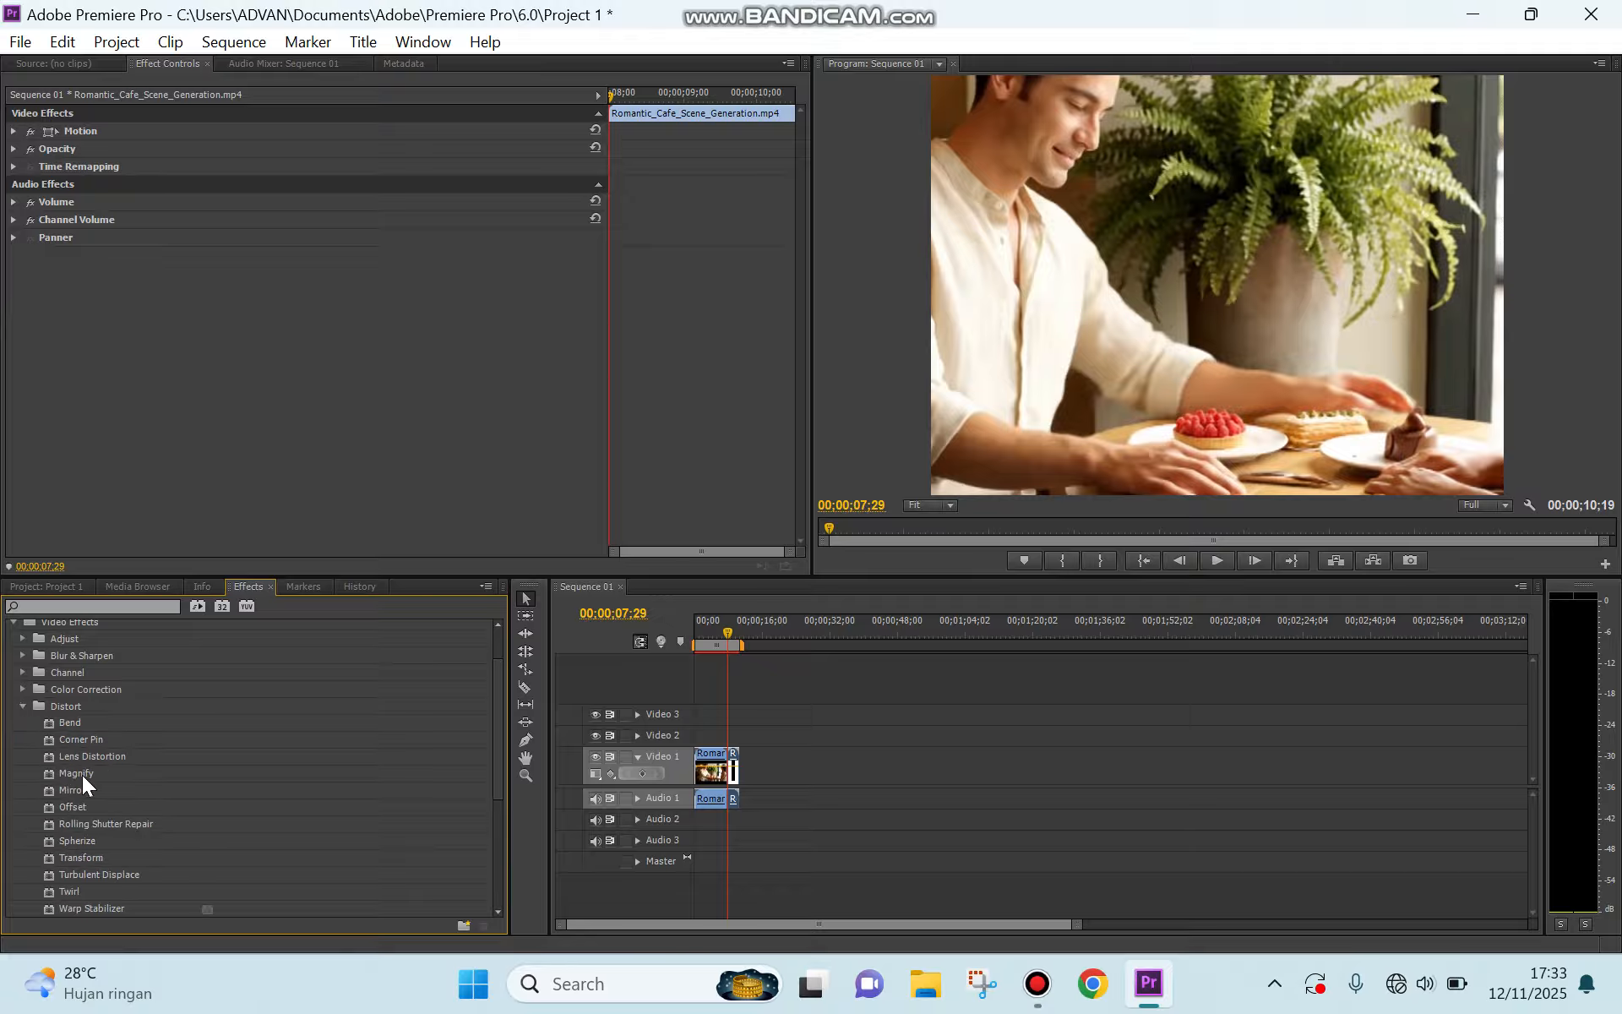
scroll(110, 818, down, 4)
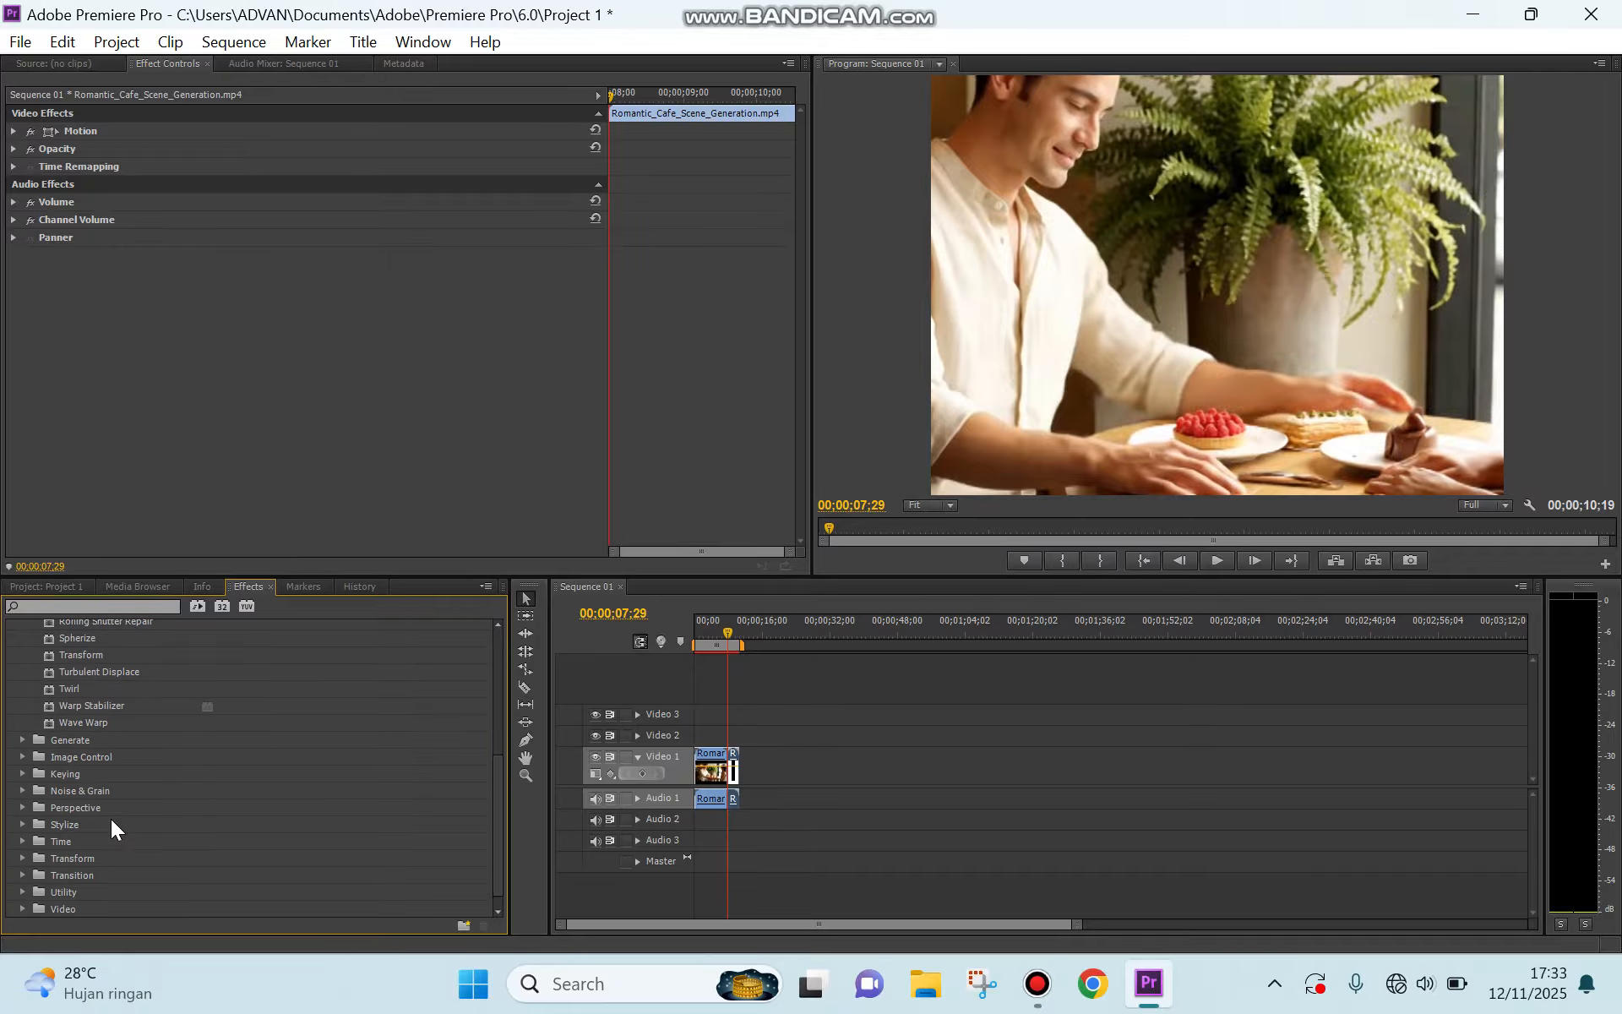
click(78, 727)
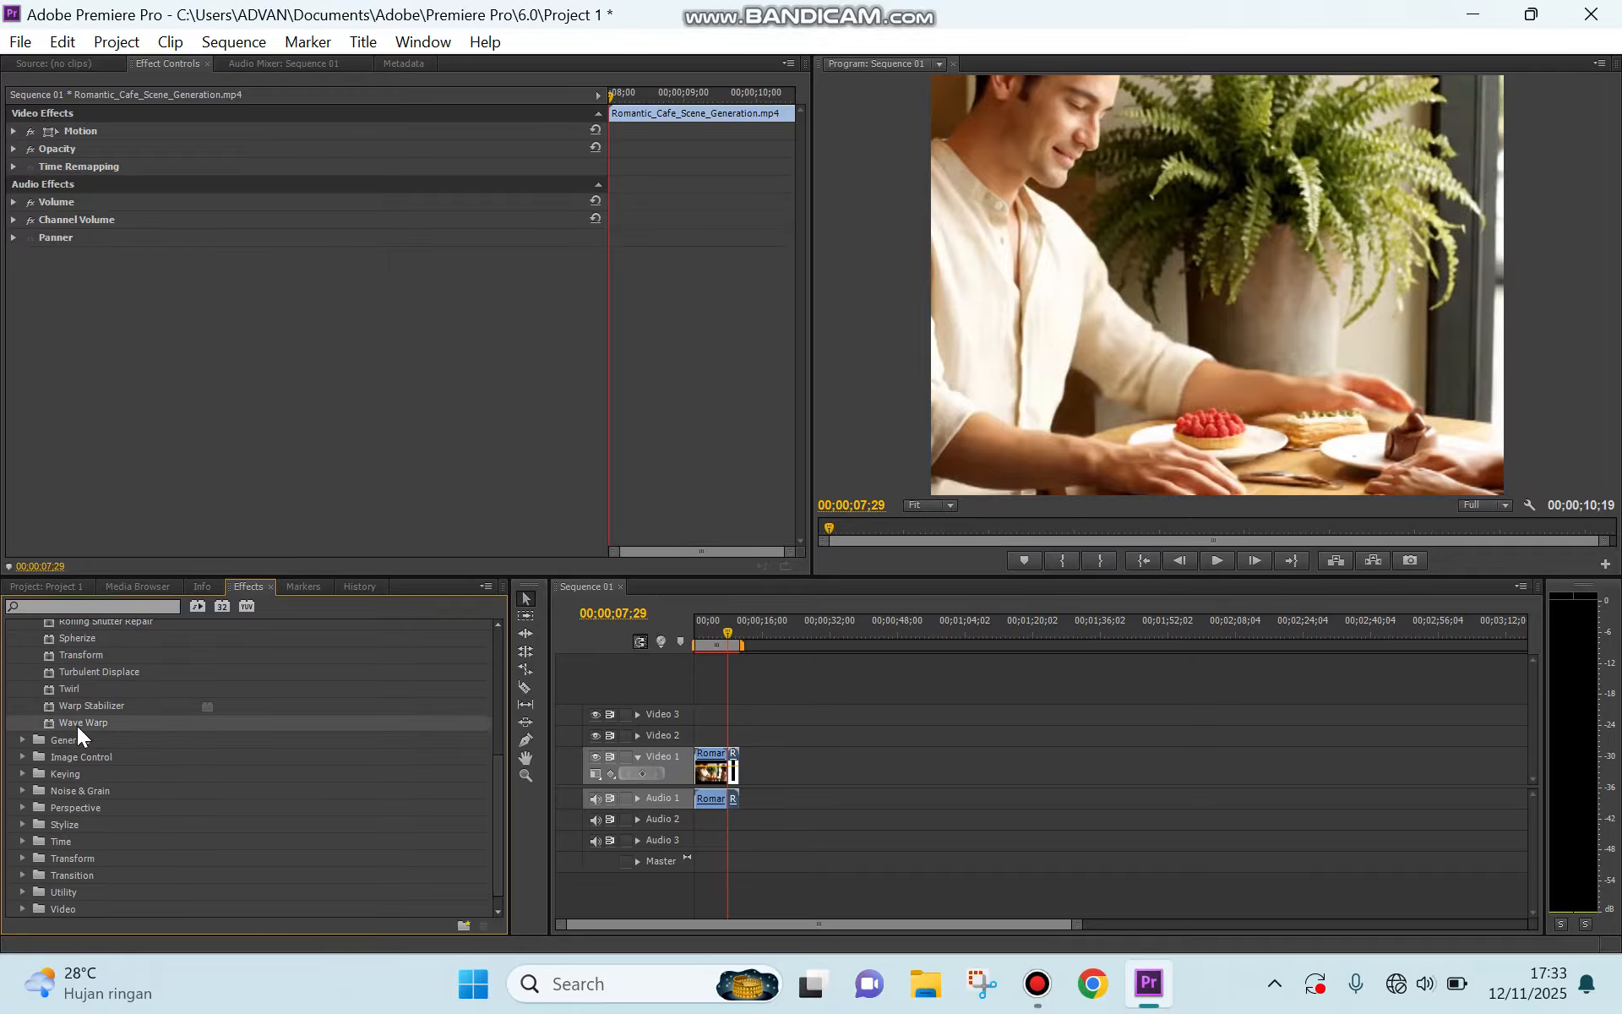
double_click(78, 727)
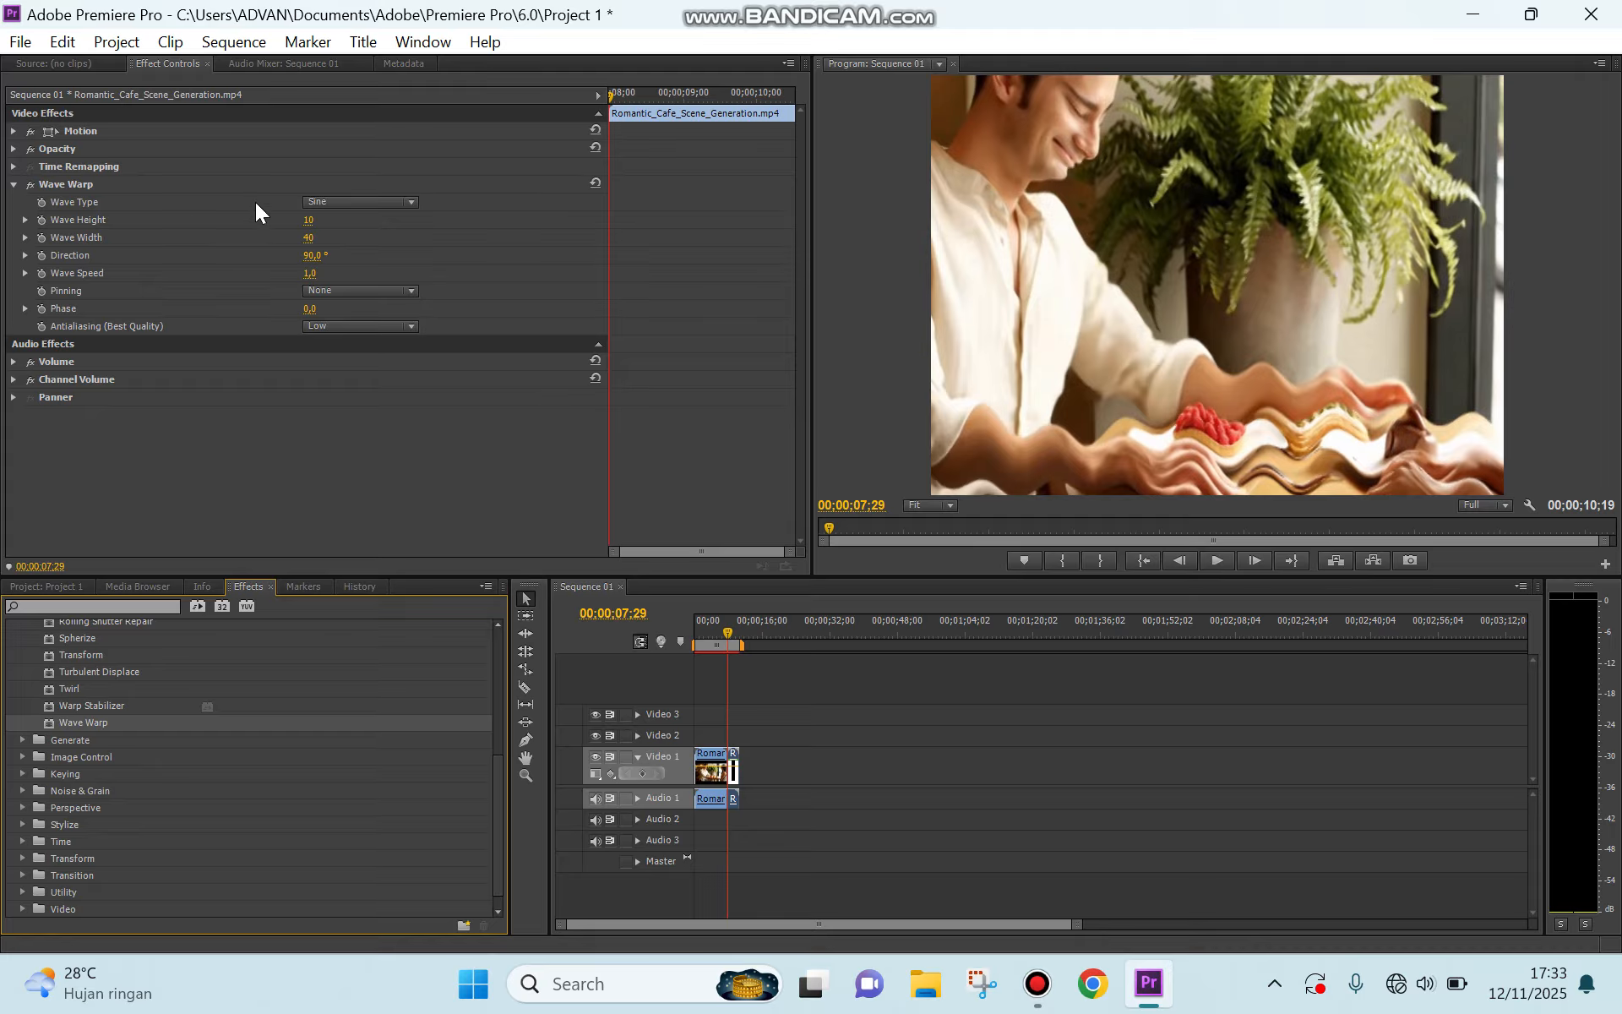
Set the Wave Warp's wave height to 100, wave width to 1000 and direction to 180°.
click(308, 221)
text(10)
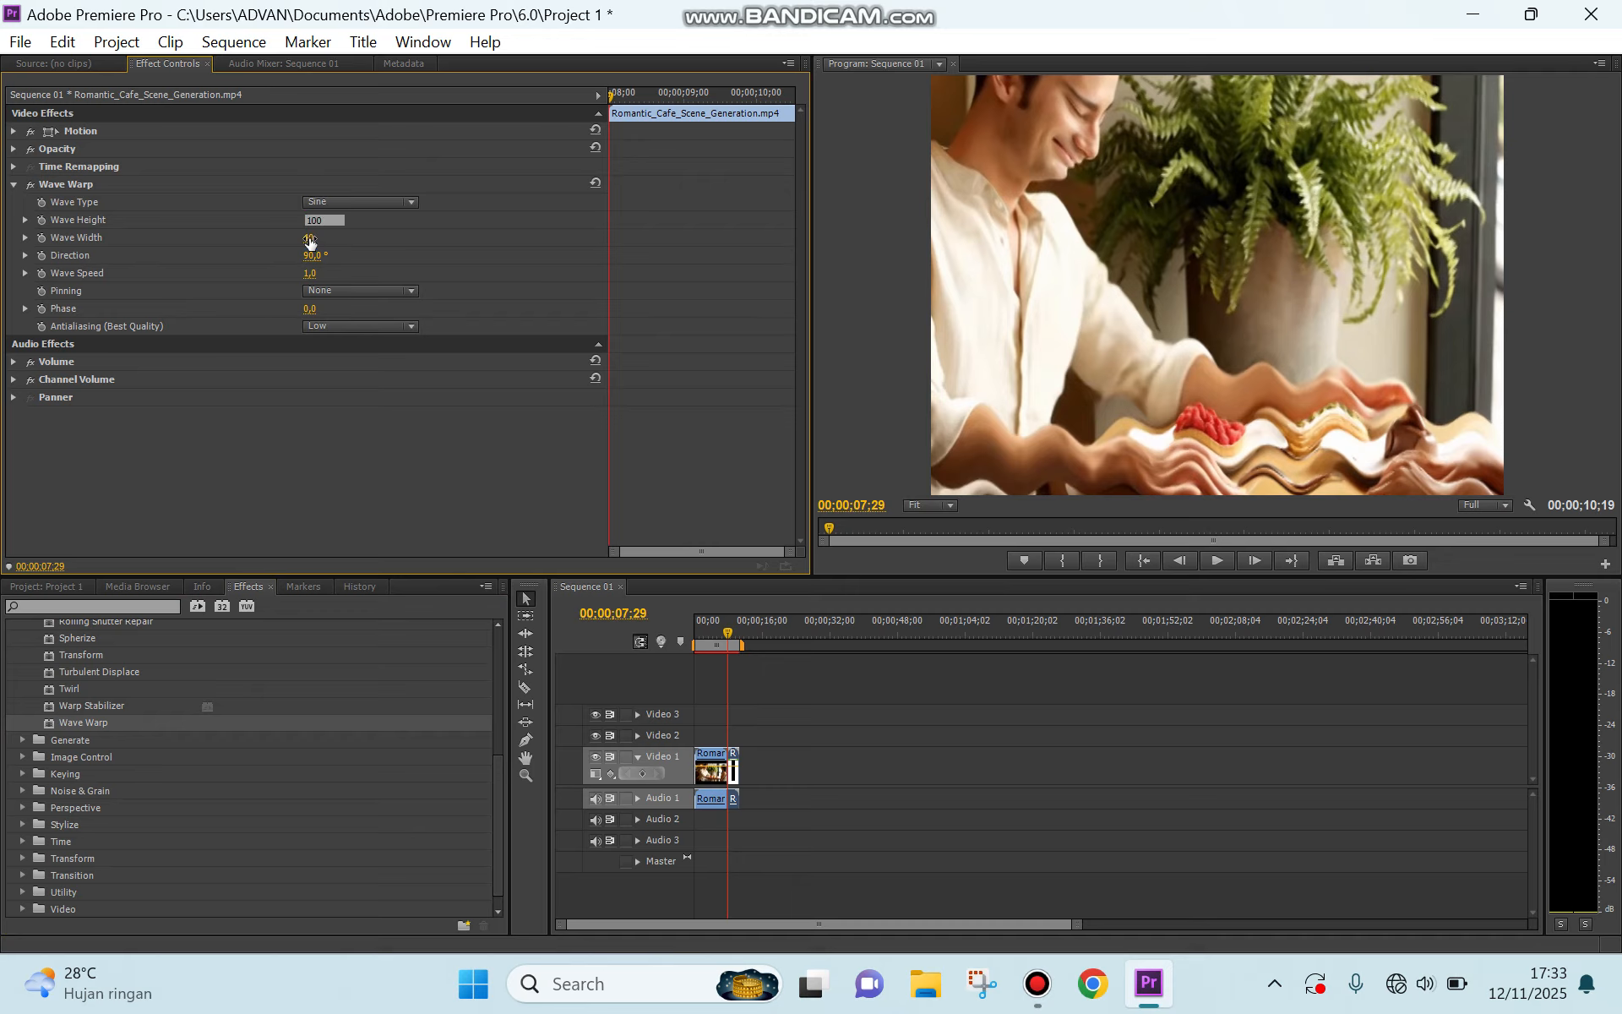
click(311, 237)
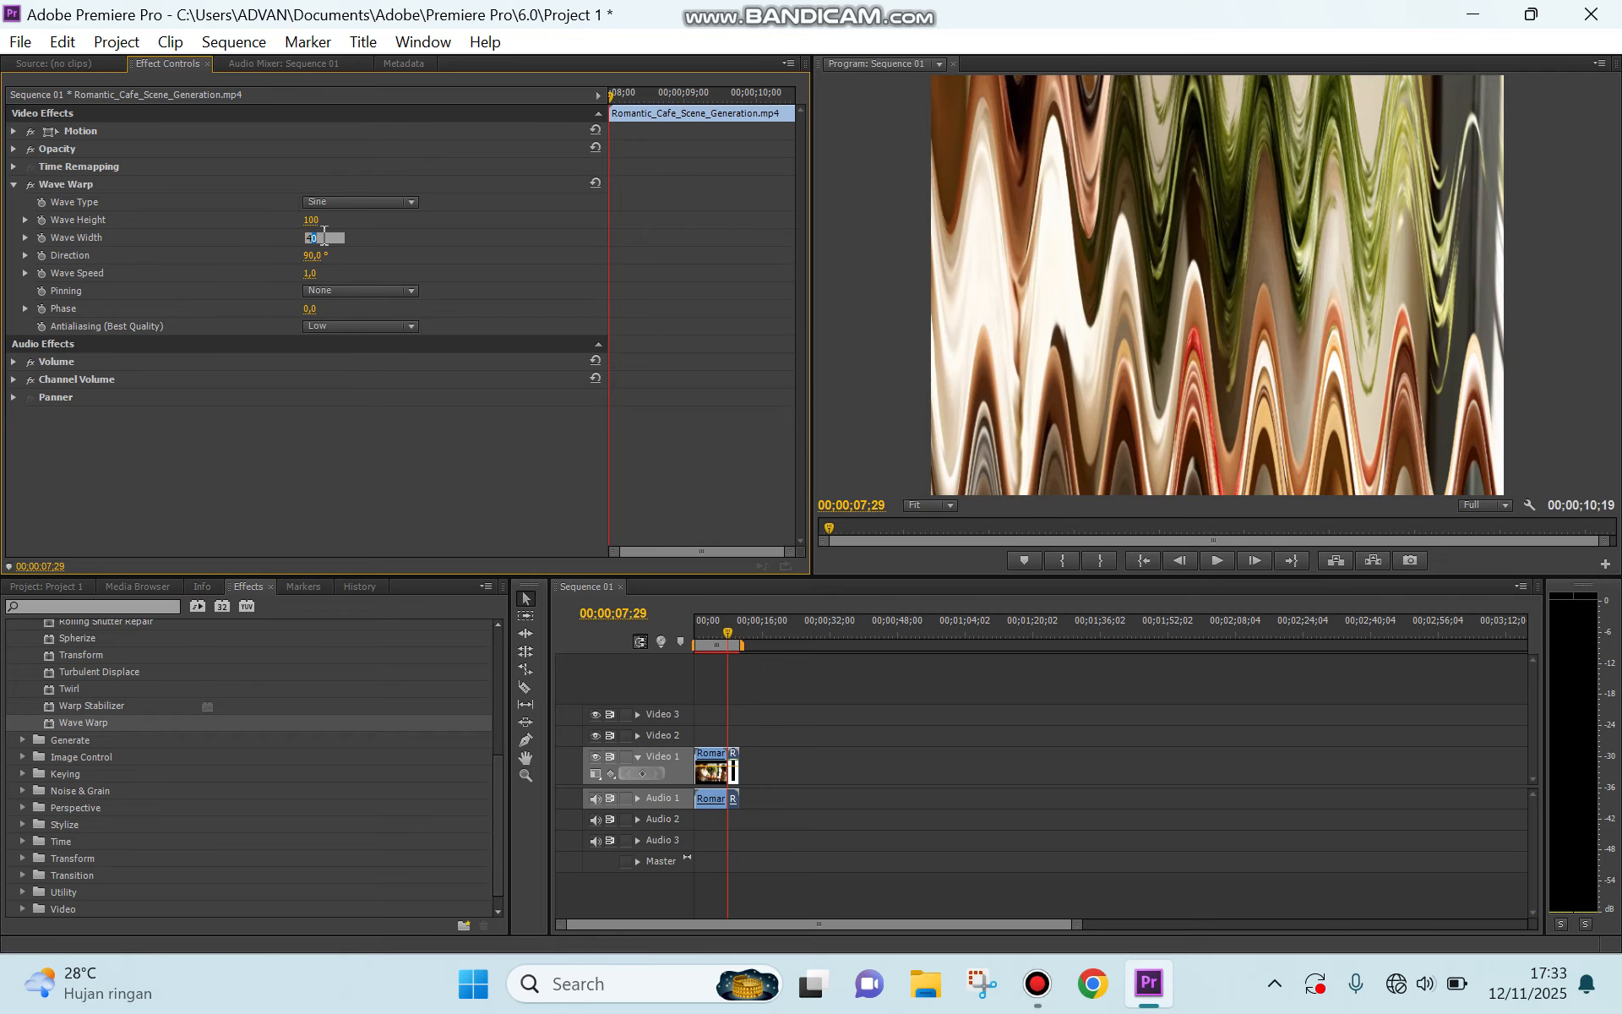
text(1000)
click(319, 256)
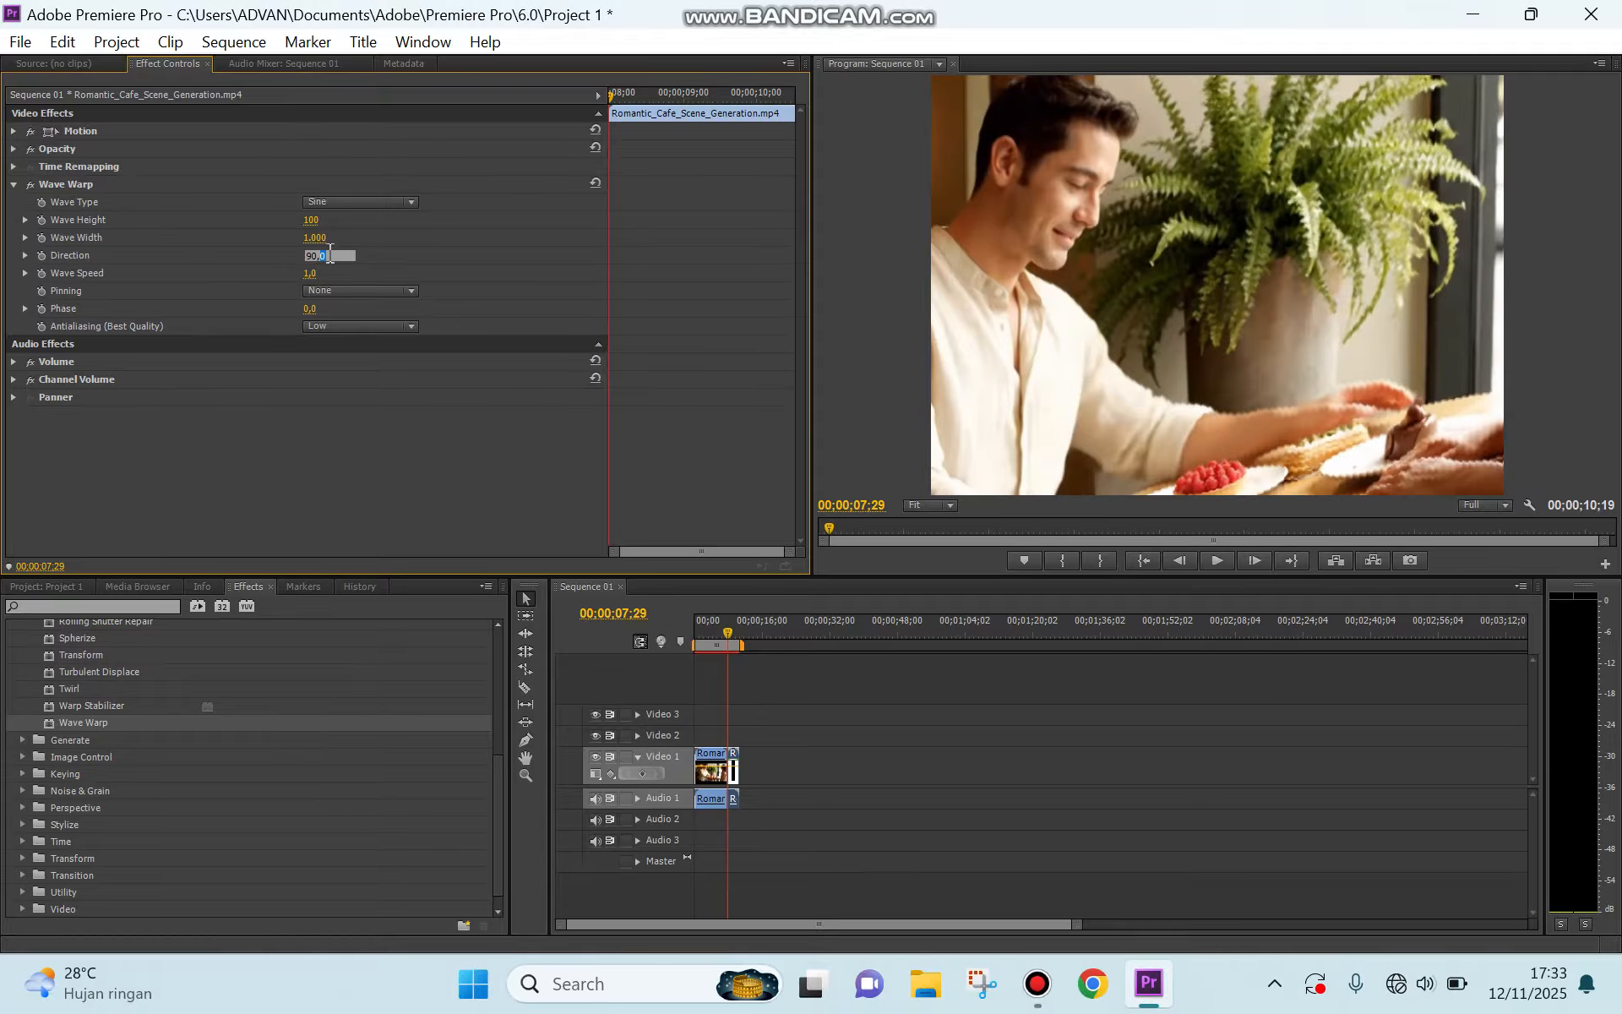
key(BackSpace)
key(BackSpace)
text(18)
key(Return)
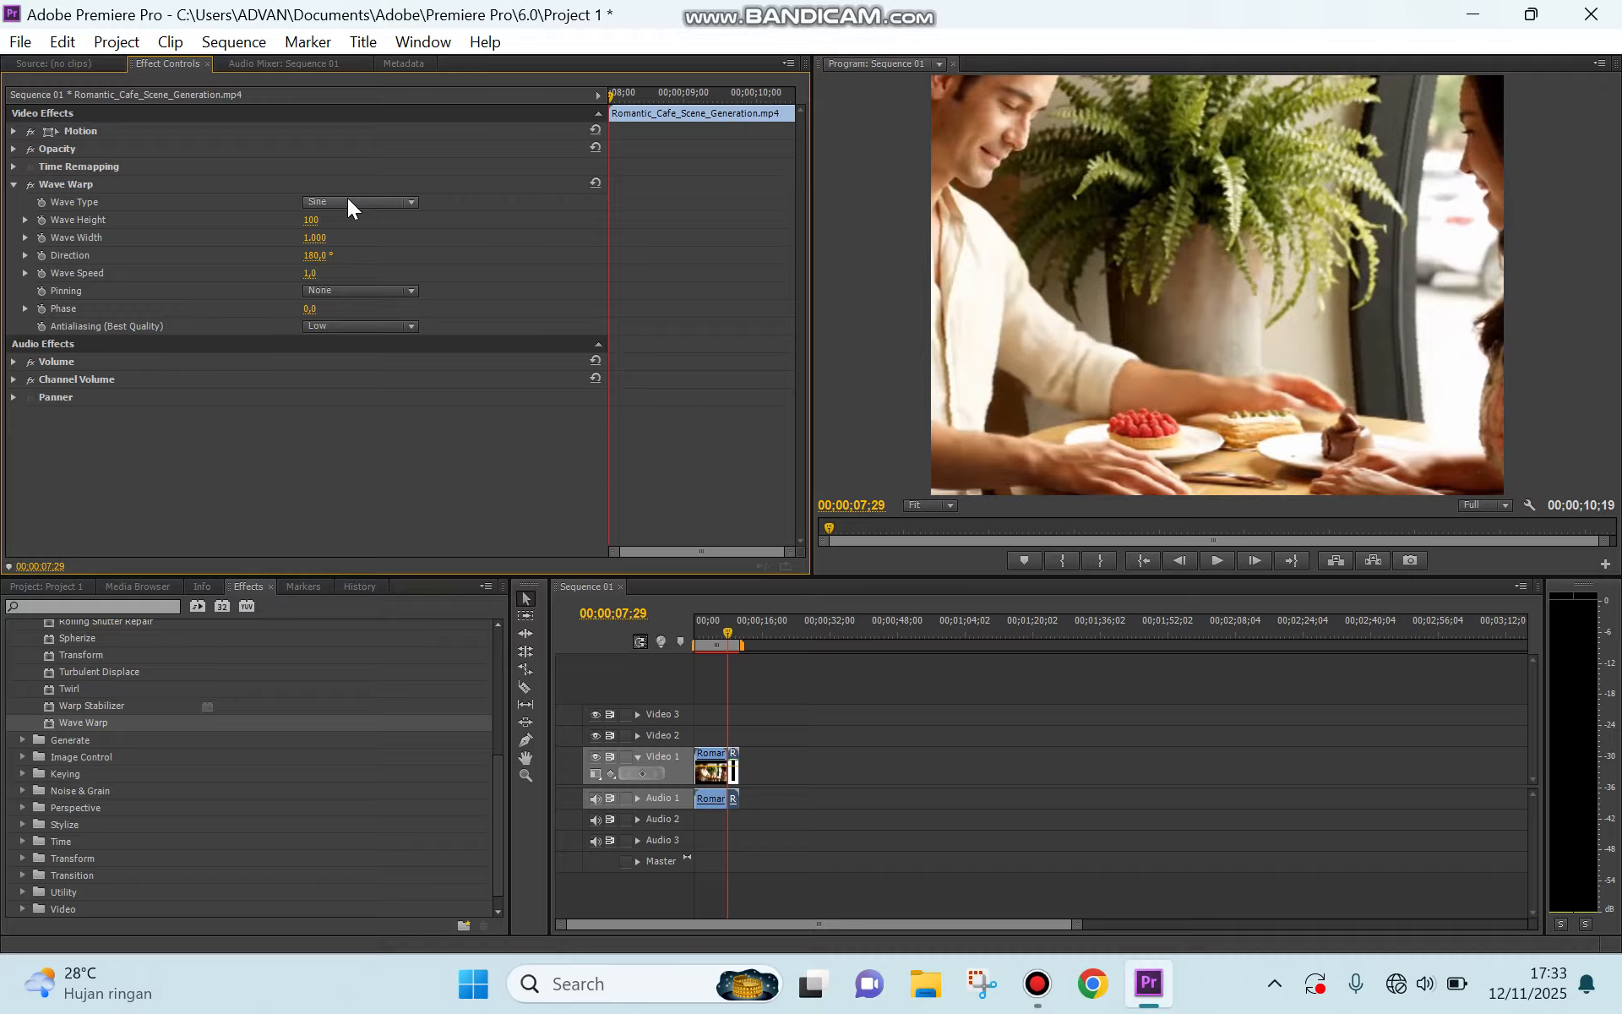
Check the Wave Type options without changing them, and play the sequence from its start to preview the edit.
click(347, 203)
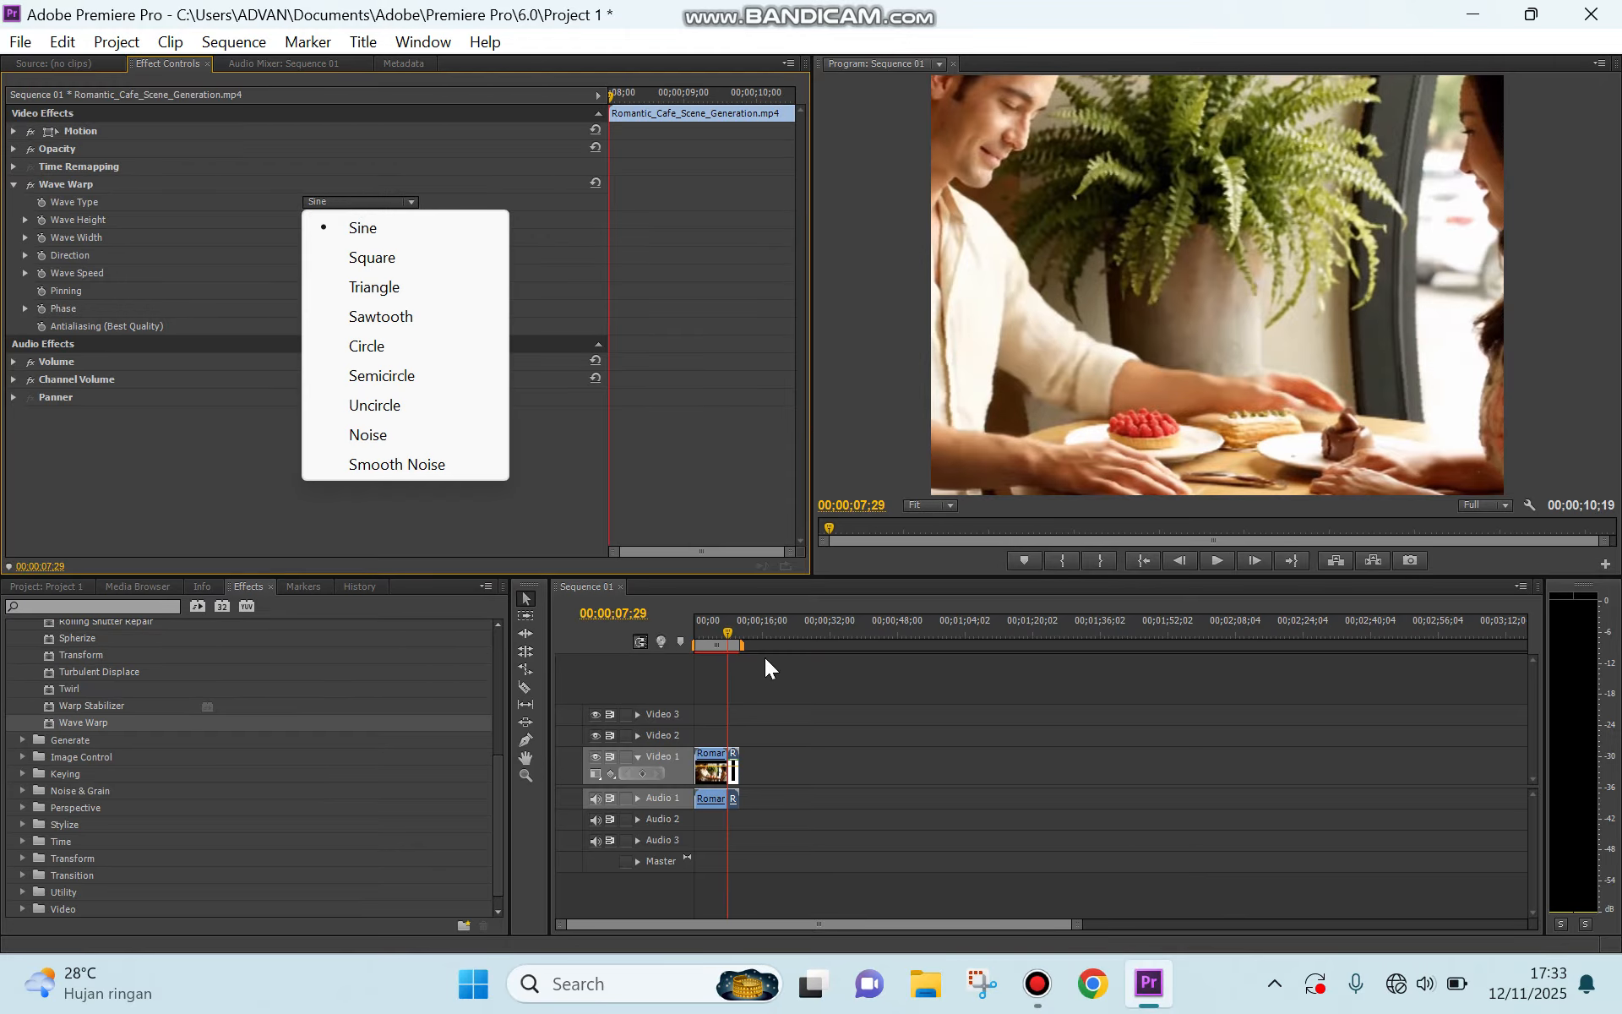
click(708, 712)
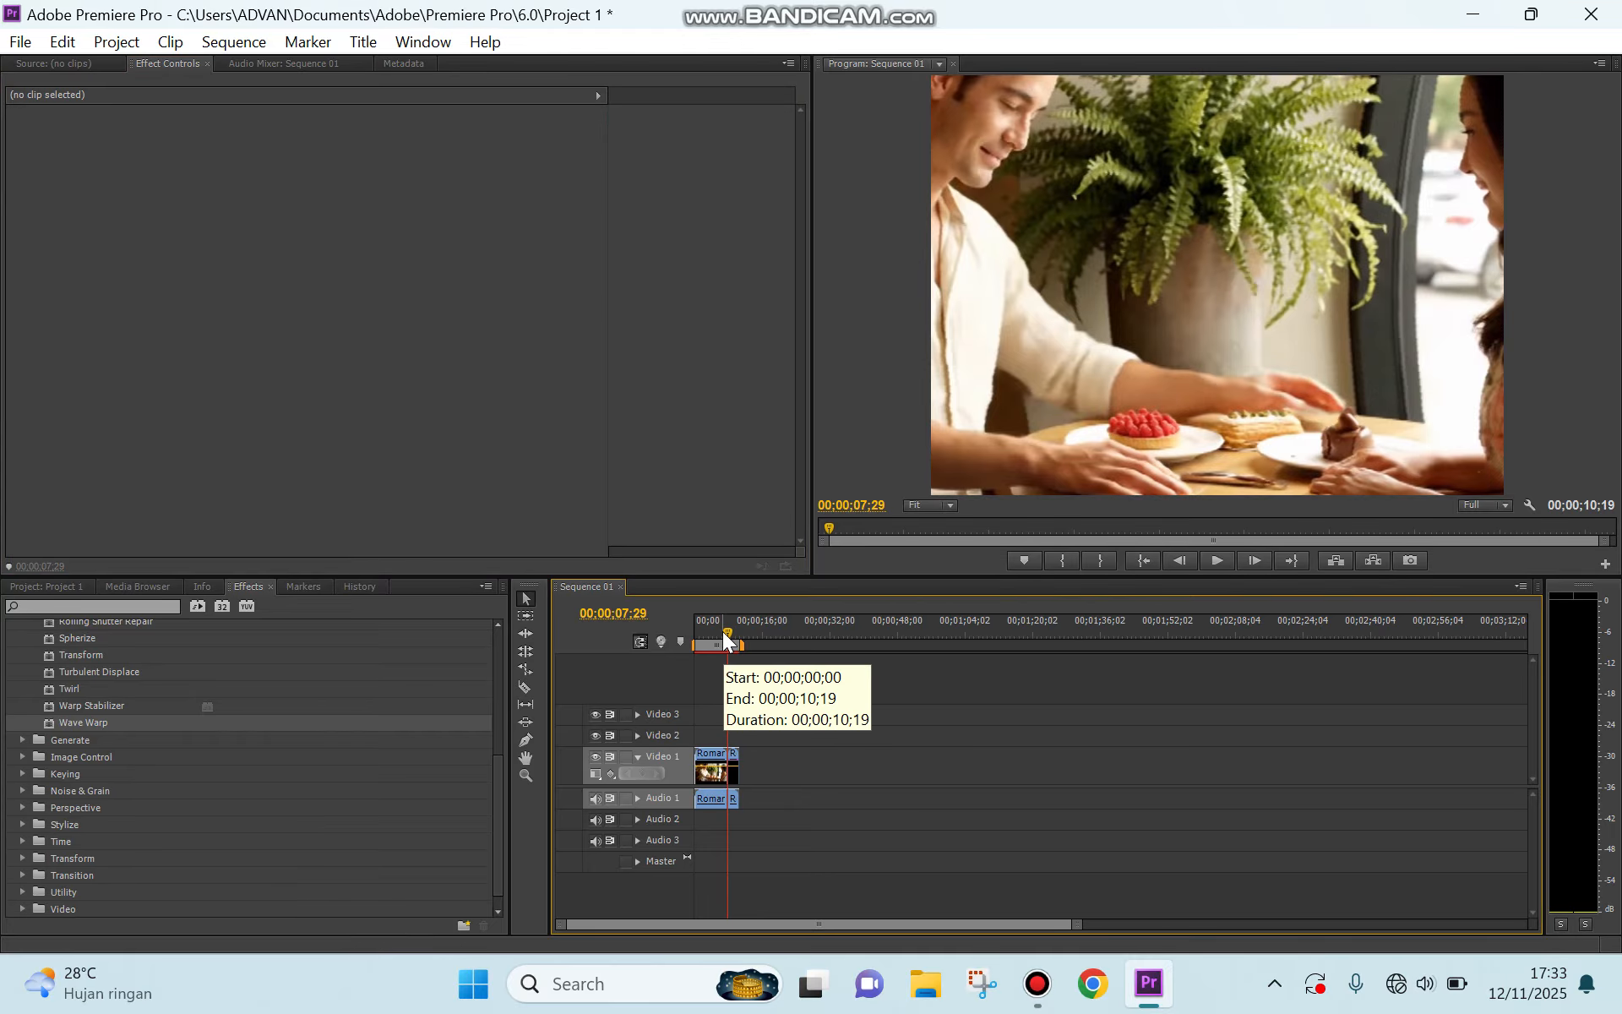
drag(722, 631, 682, 632)
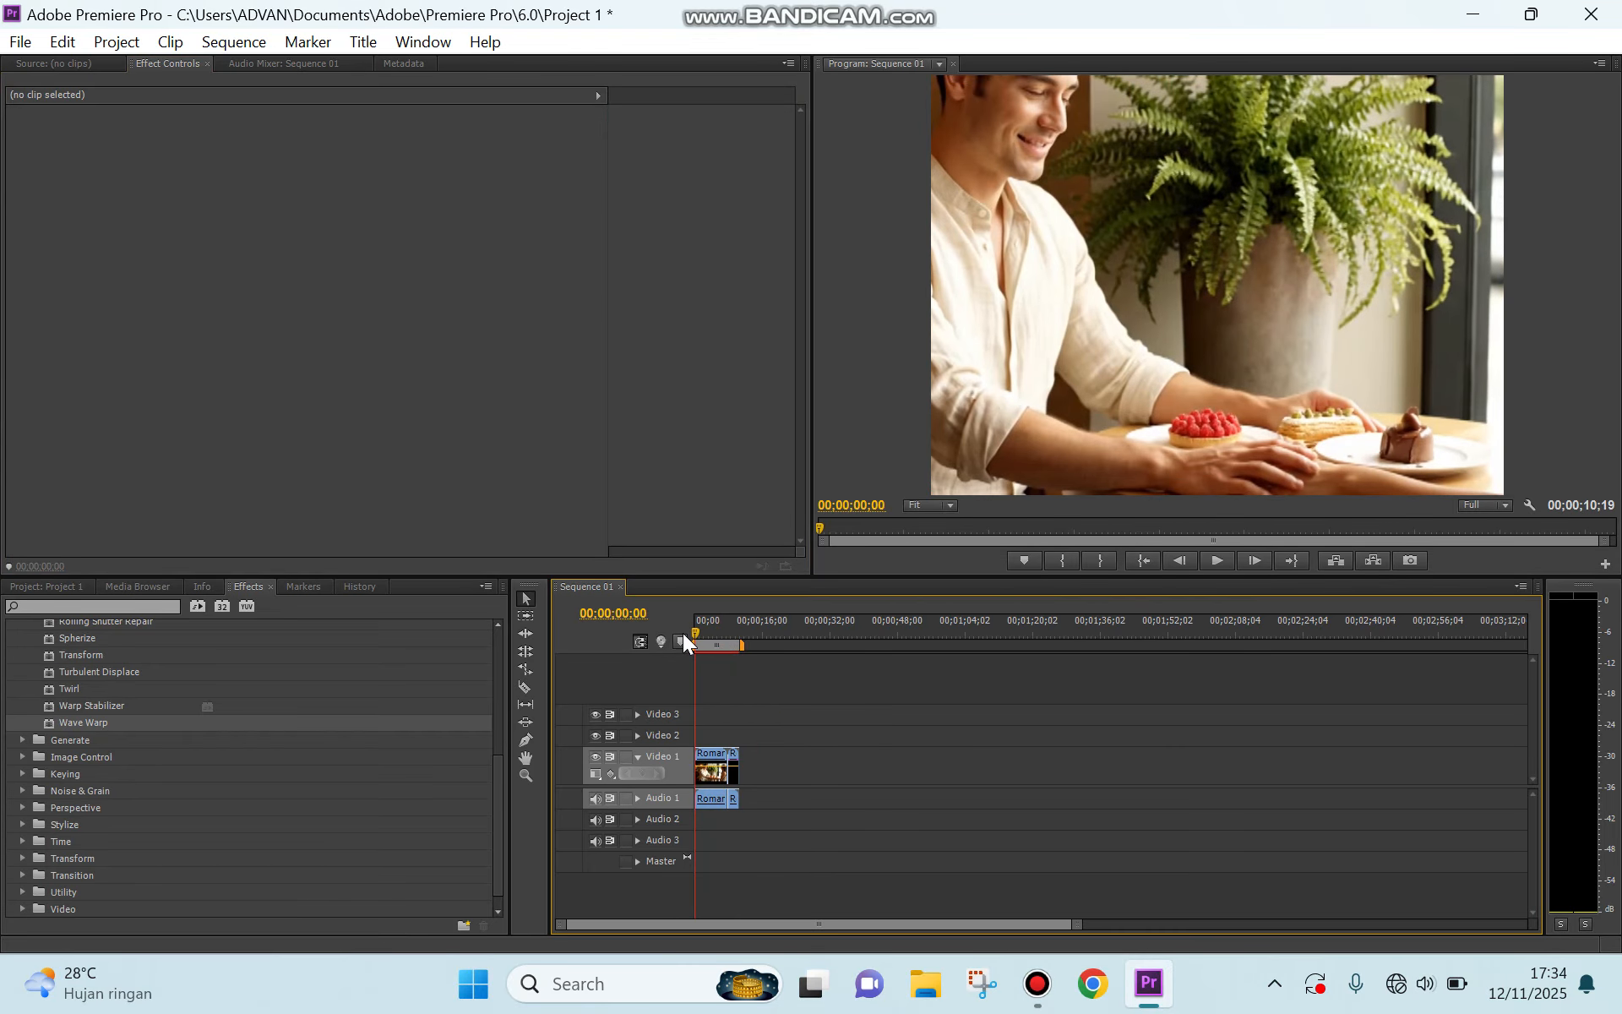
key(space)
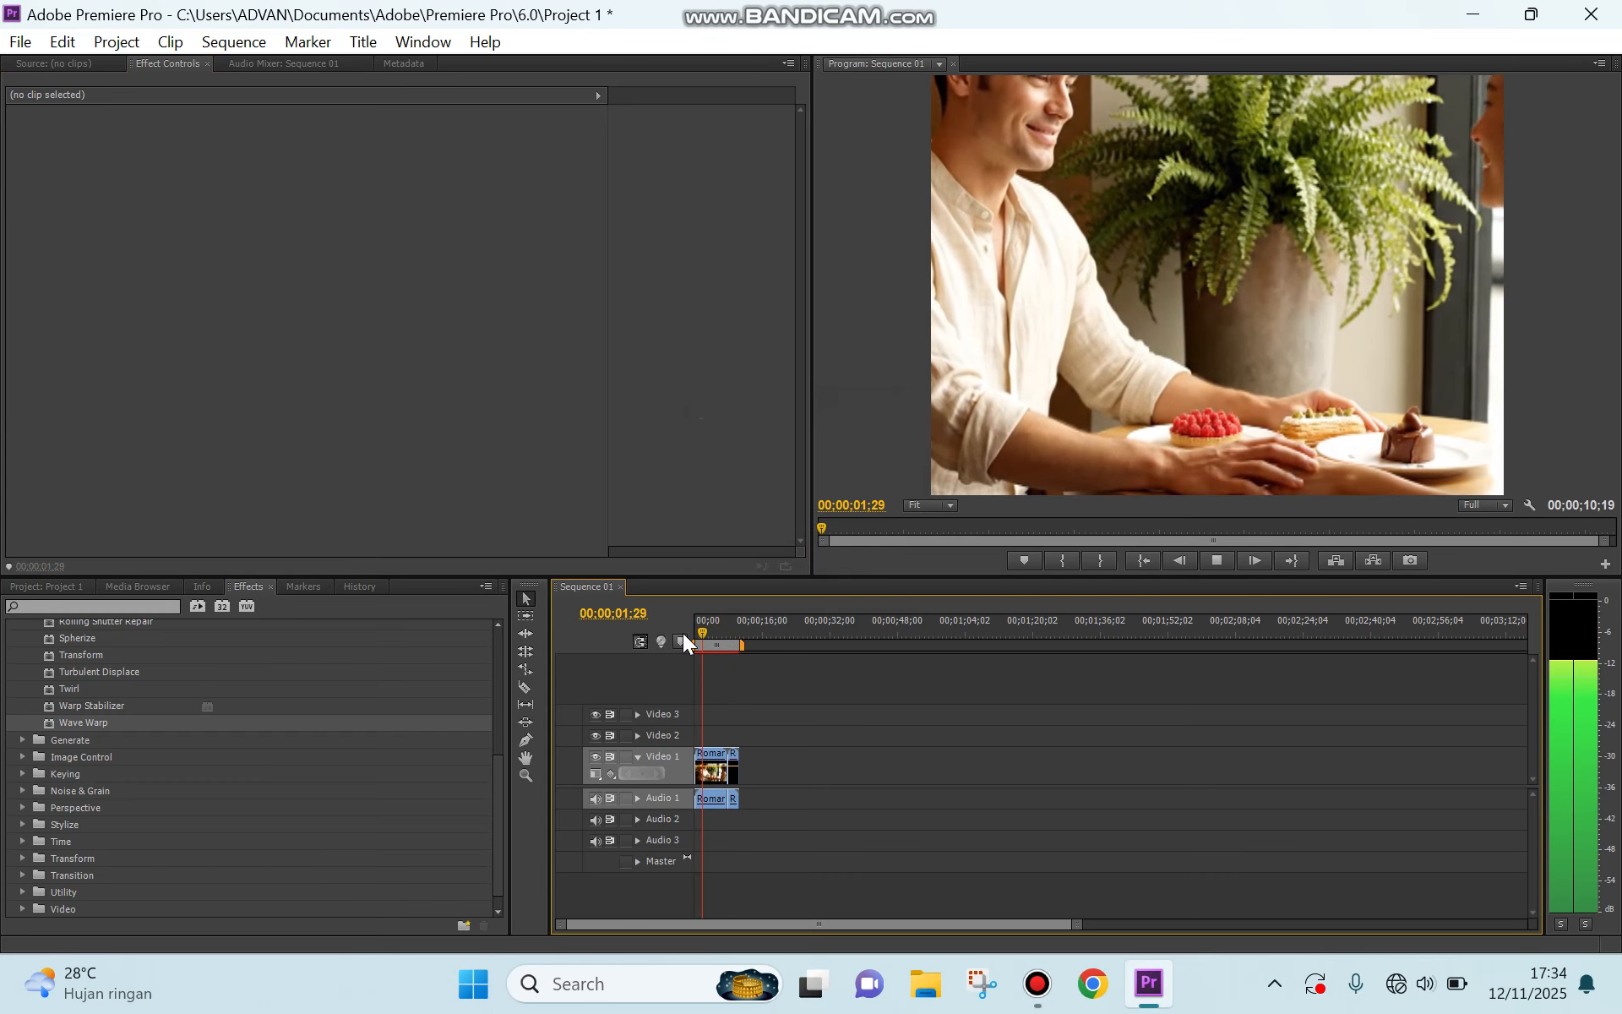
Pause the sequence preview partway through the first clip and resume playback through the reversed clip to the end.
key(space)
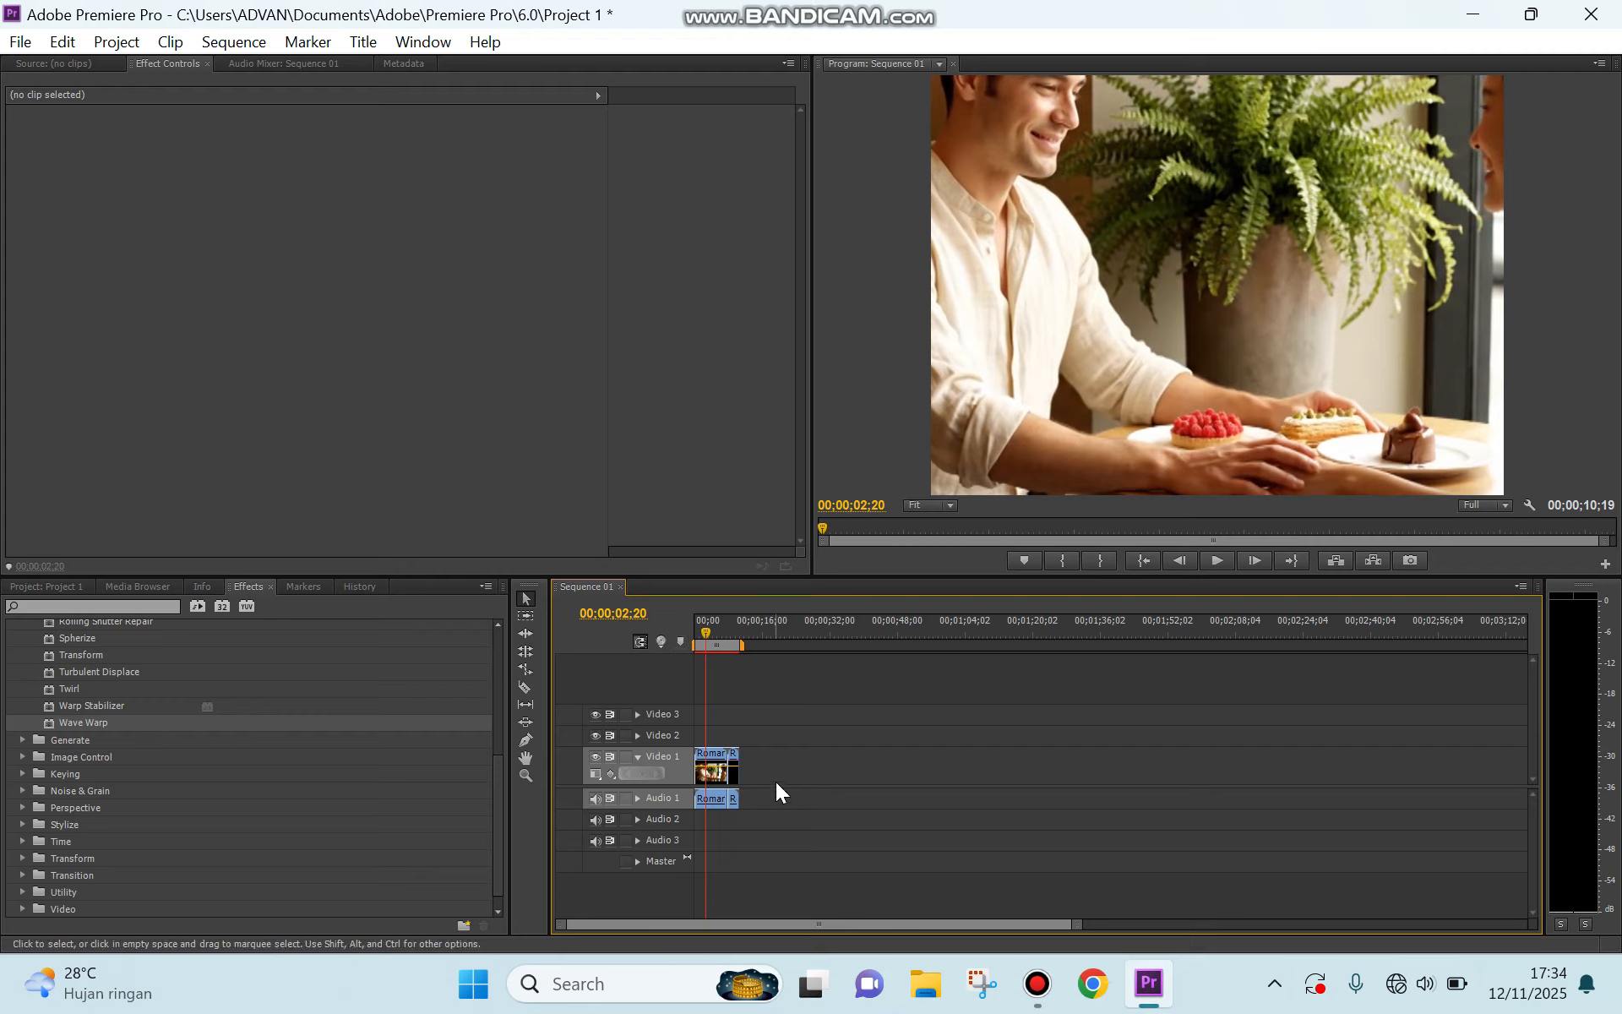
key(space)
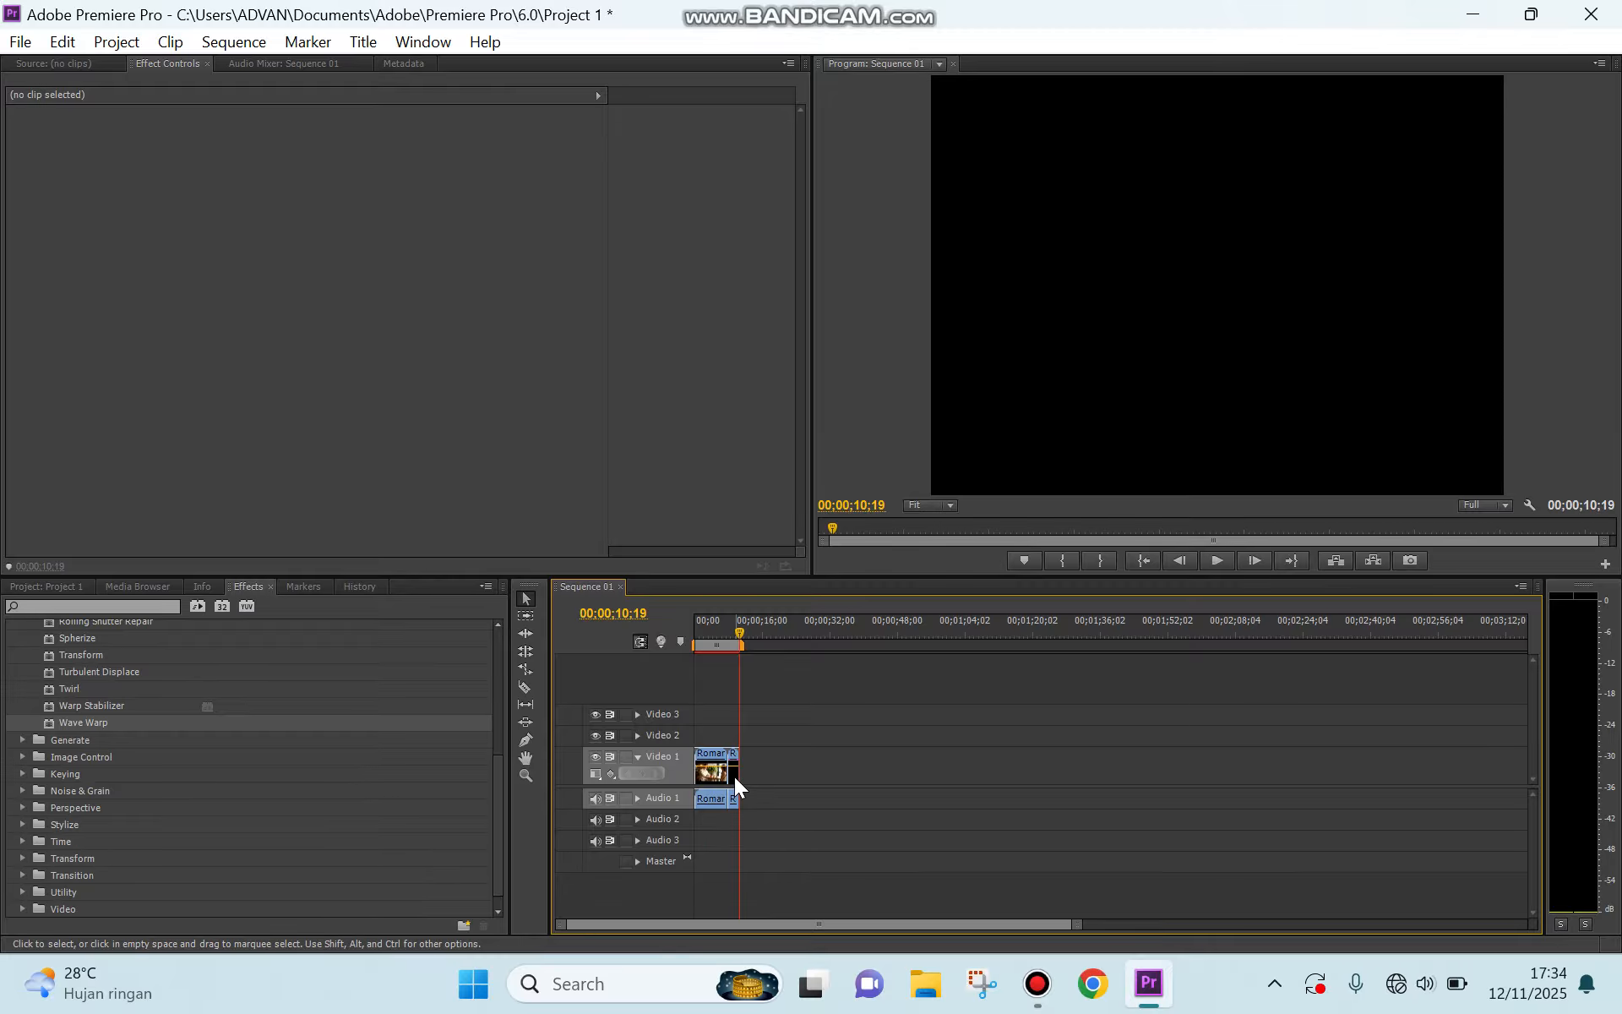
Set the second, reversed clip's Wave Warp wave type to Smooth Noise and play the sequence to preview the change.
click(733, 777)
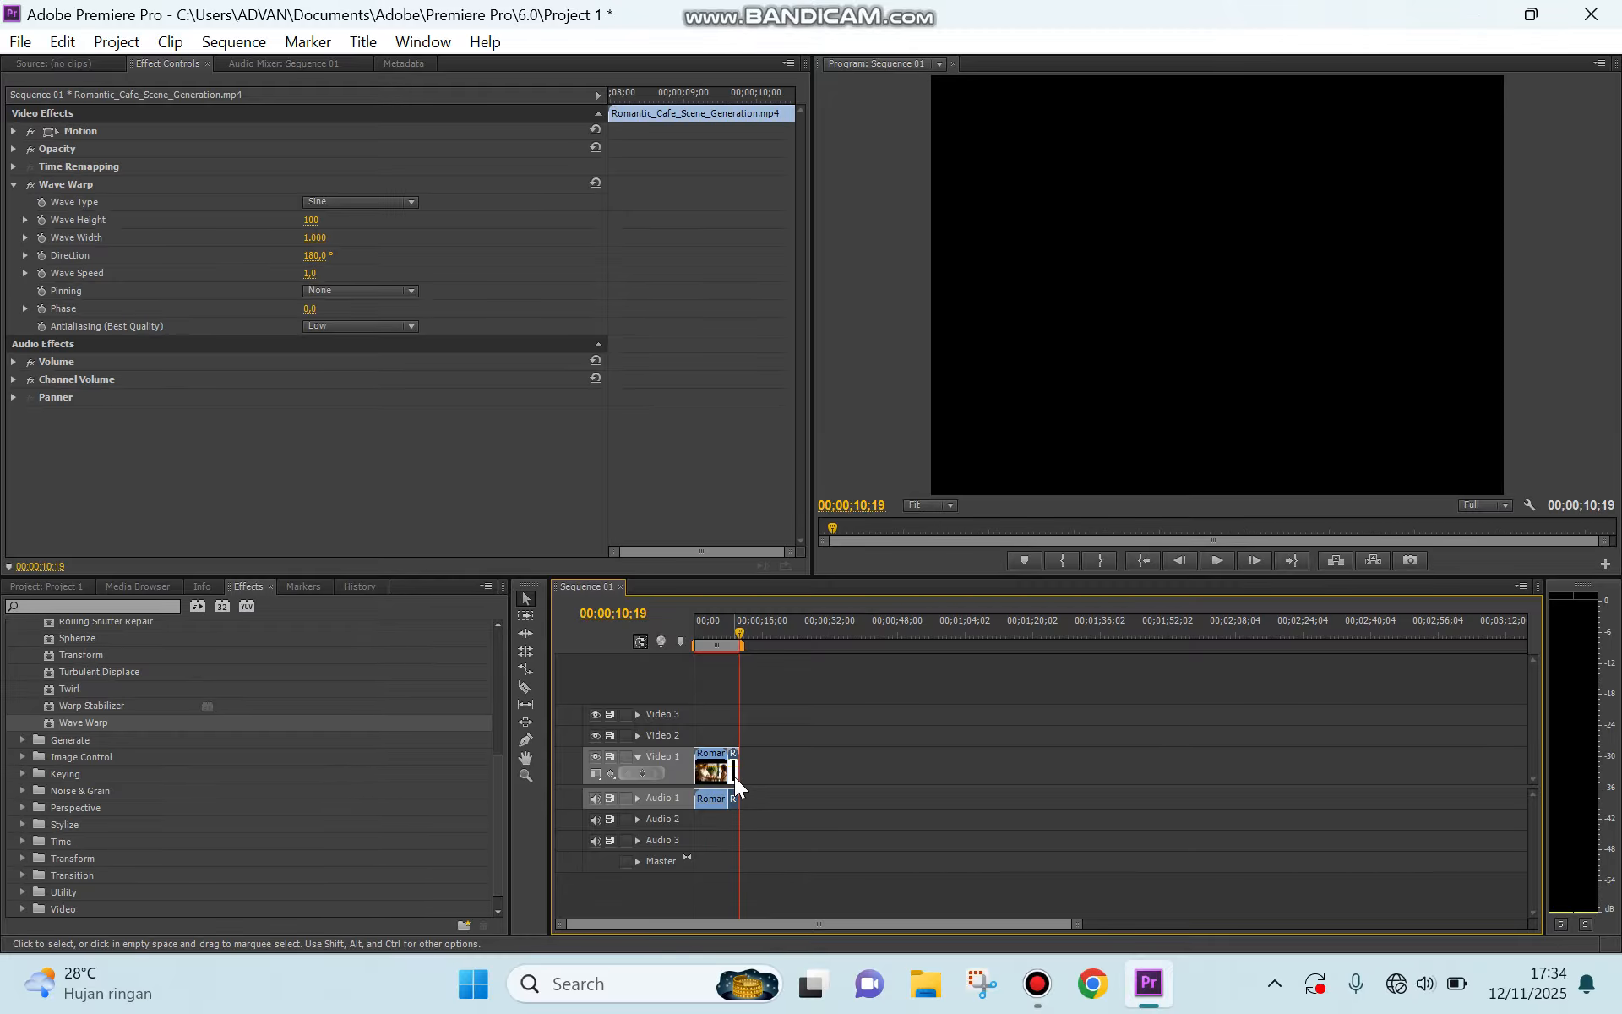
click(411, 203)
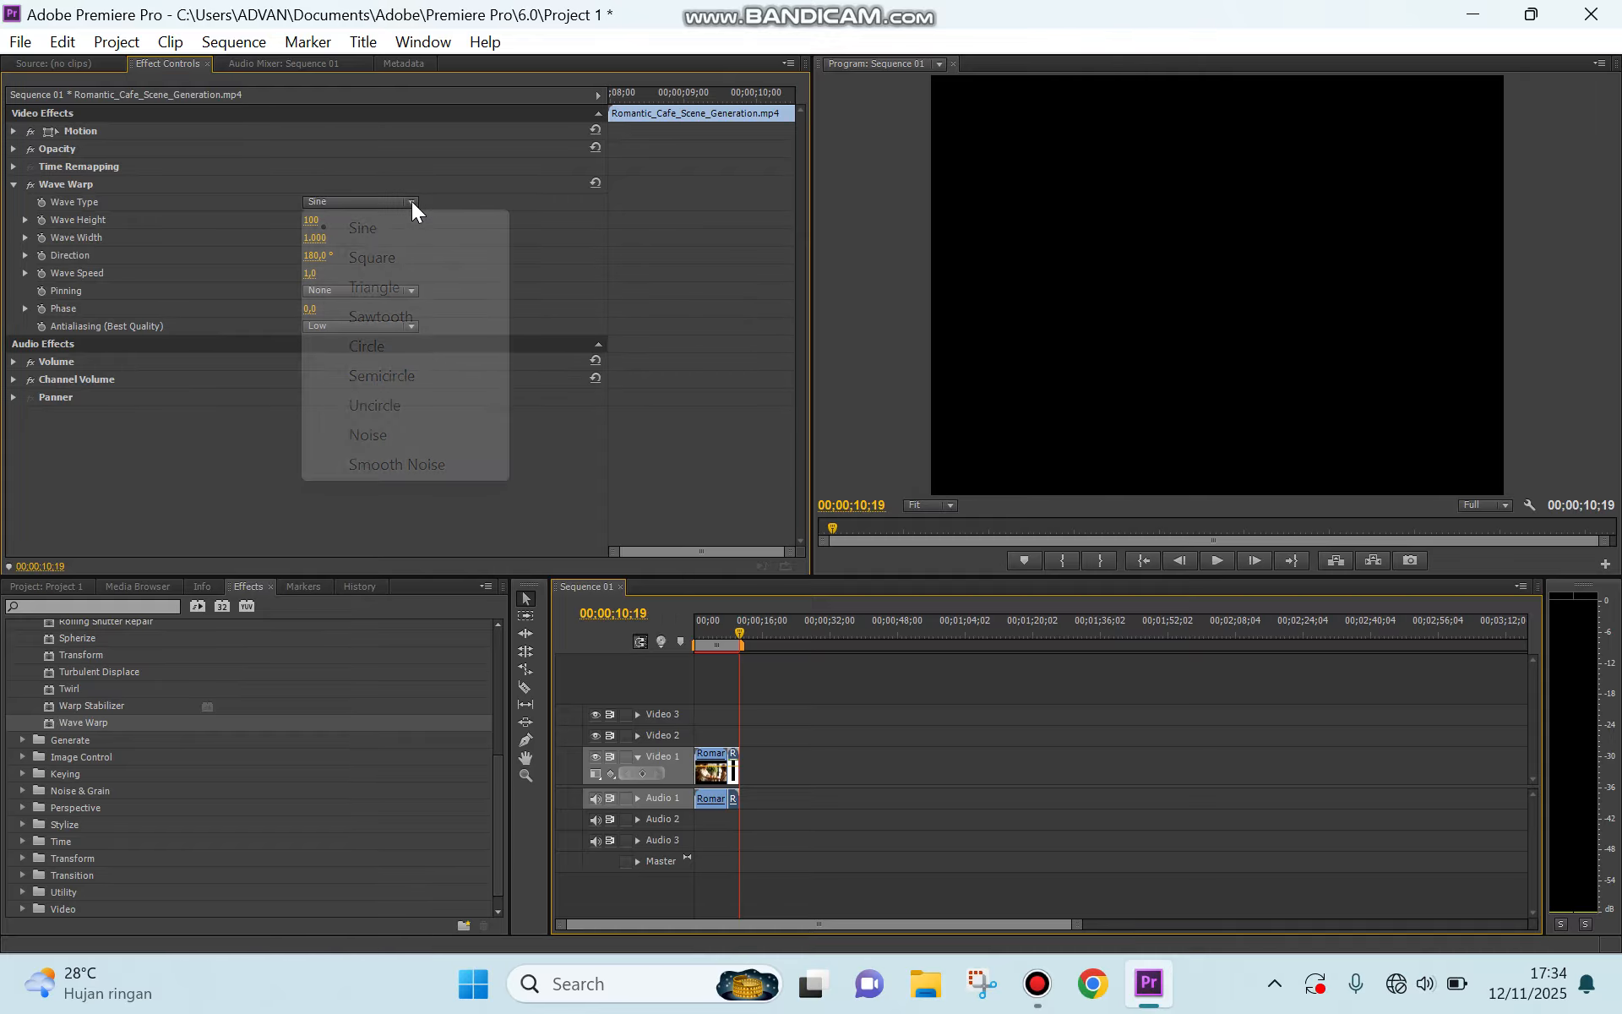
click(412, 463)
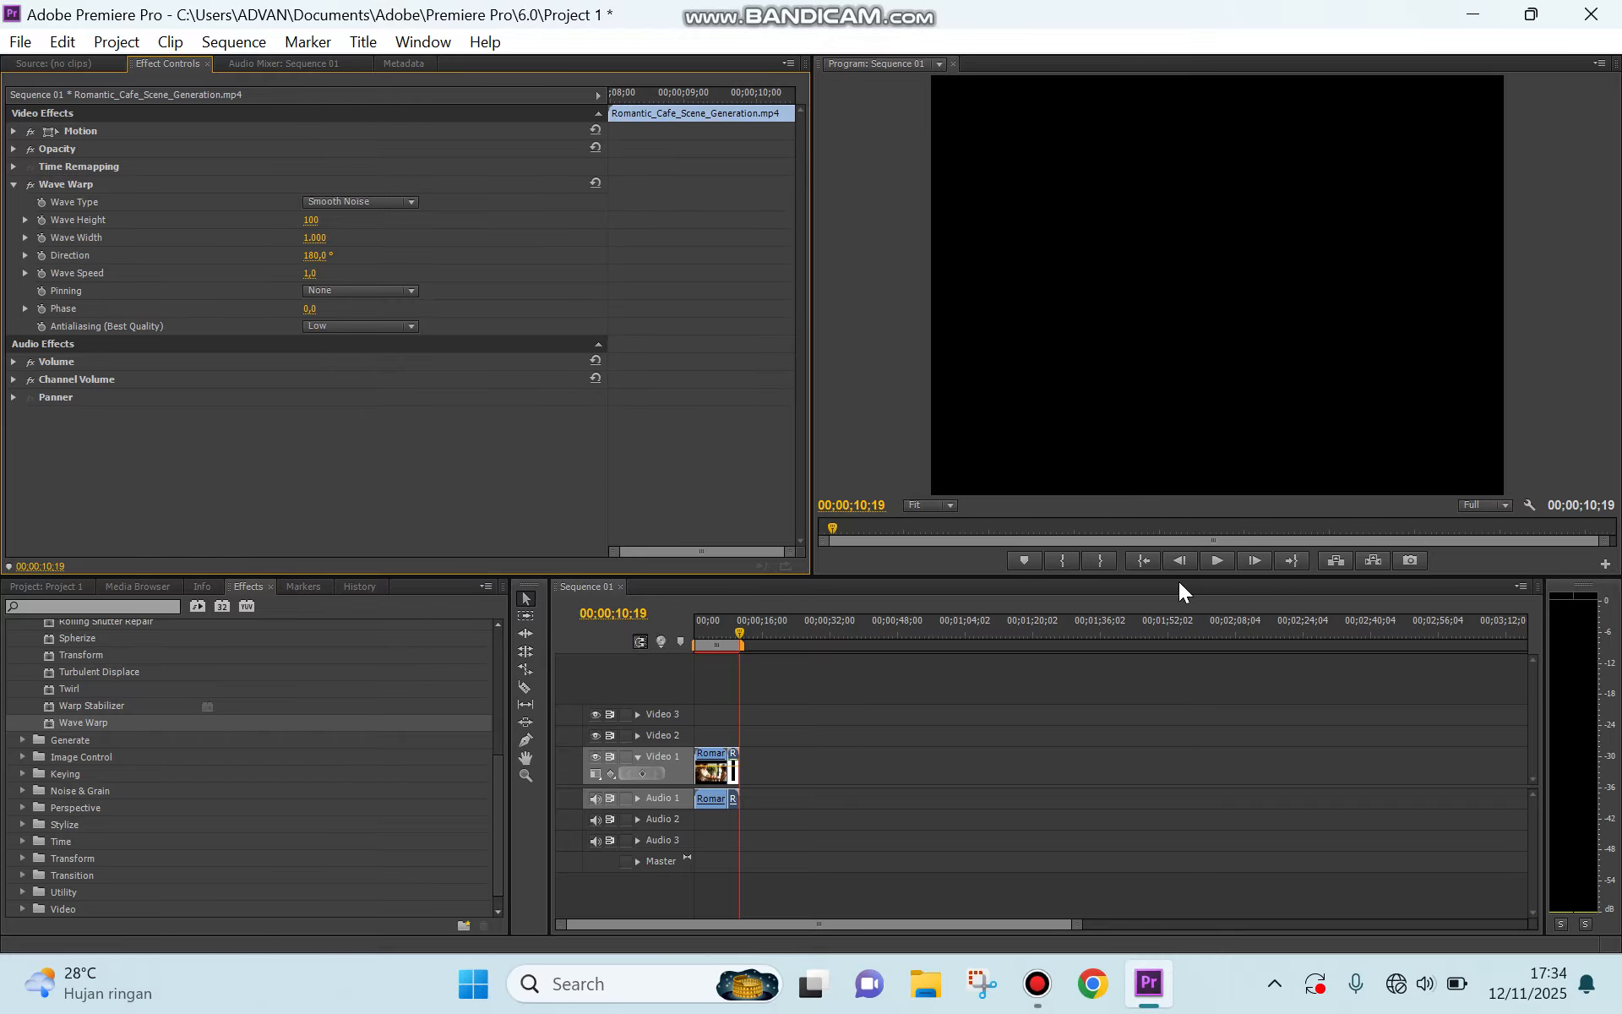
click(1215, 561)
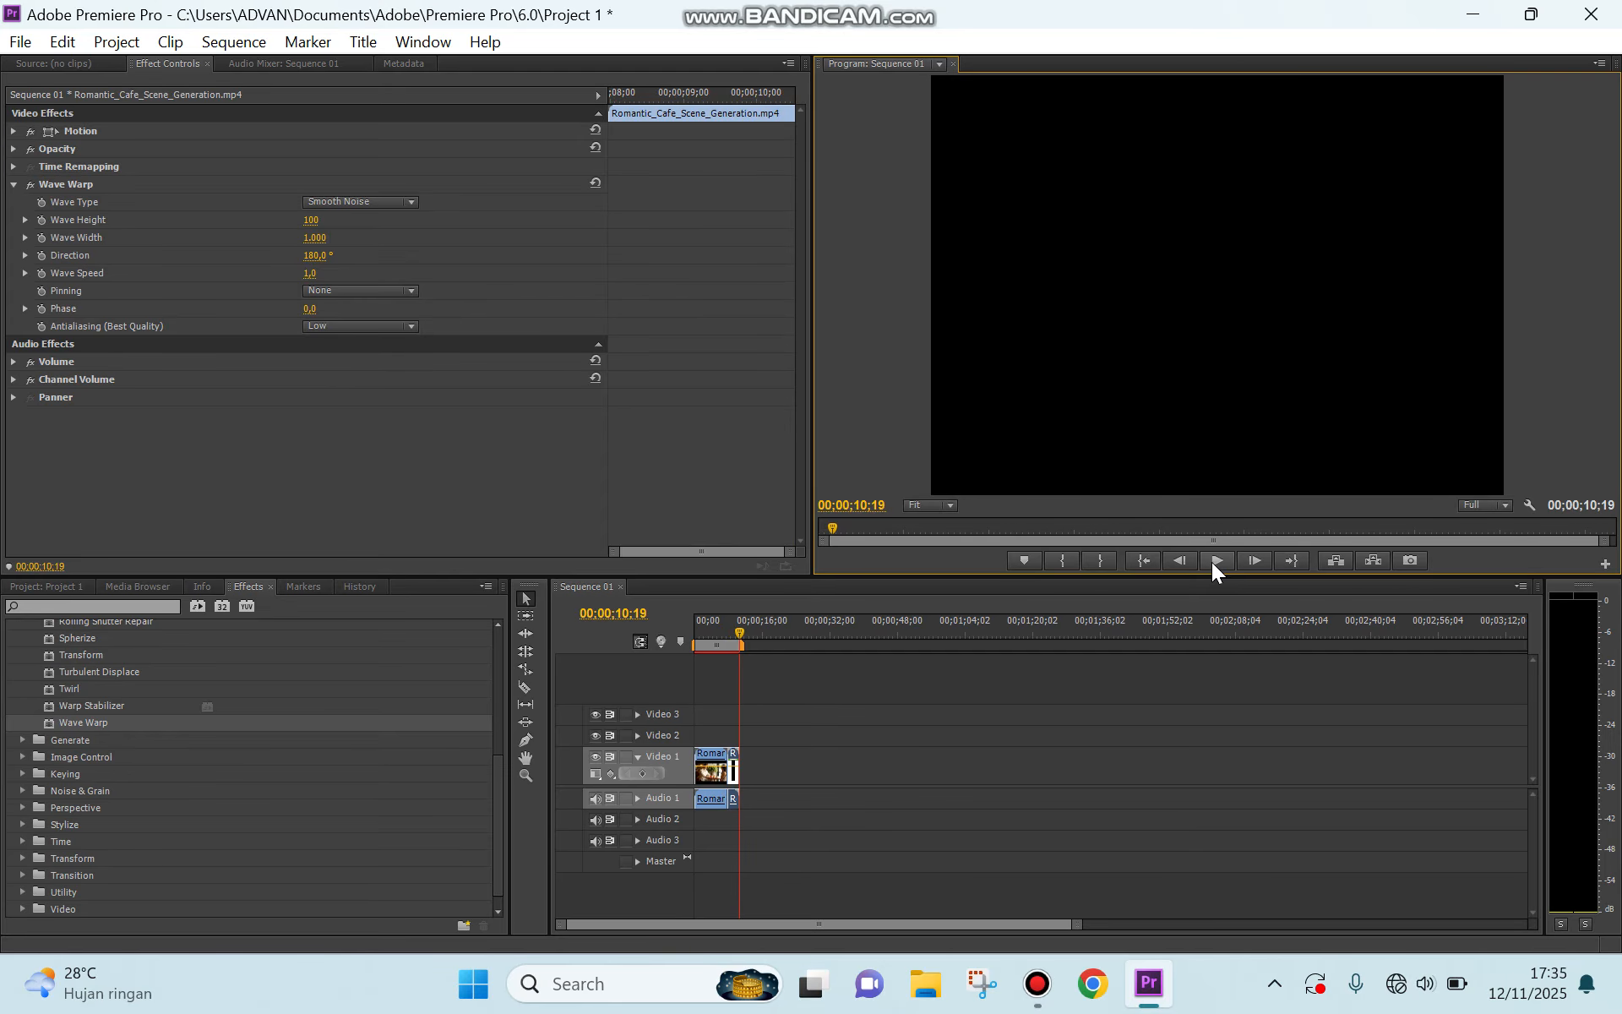
click(1037, 983)
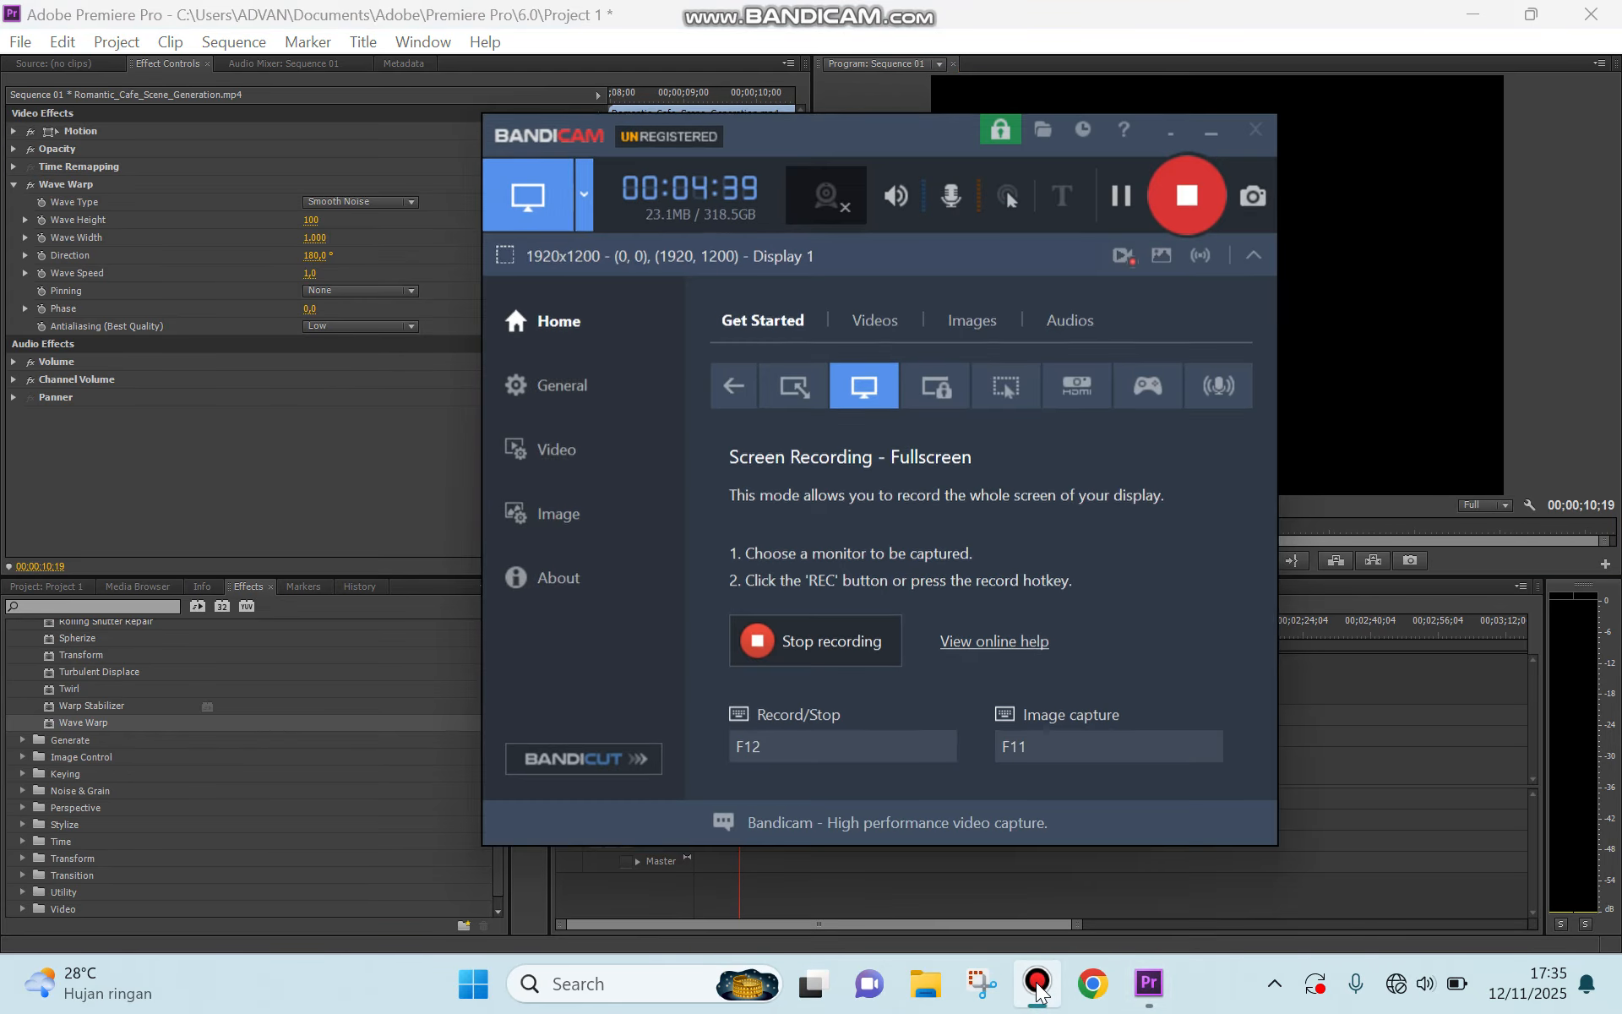